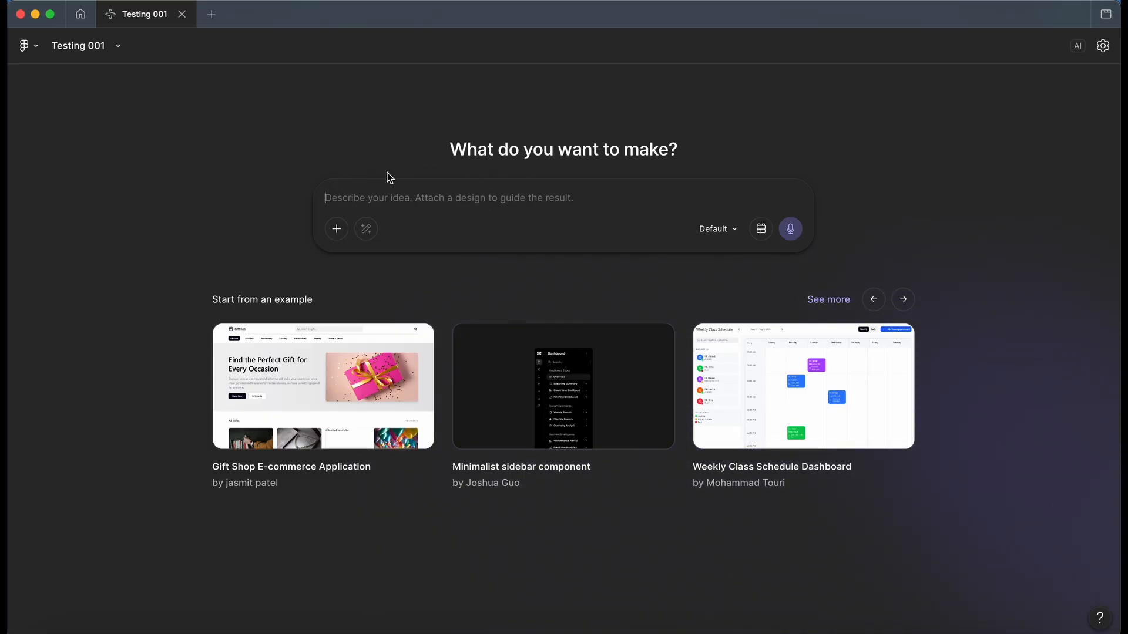
Step: Browse the featured connectors available for the prompt, then dismiss the list without connecting any
{"action": "left_click", "coordinate": [337, 230]}
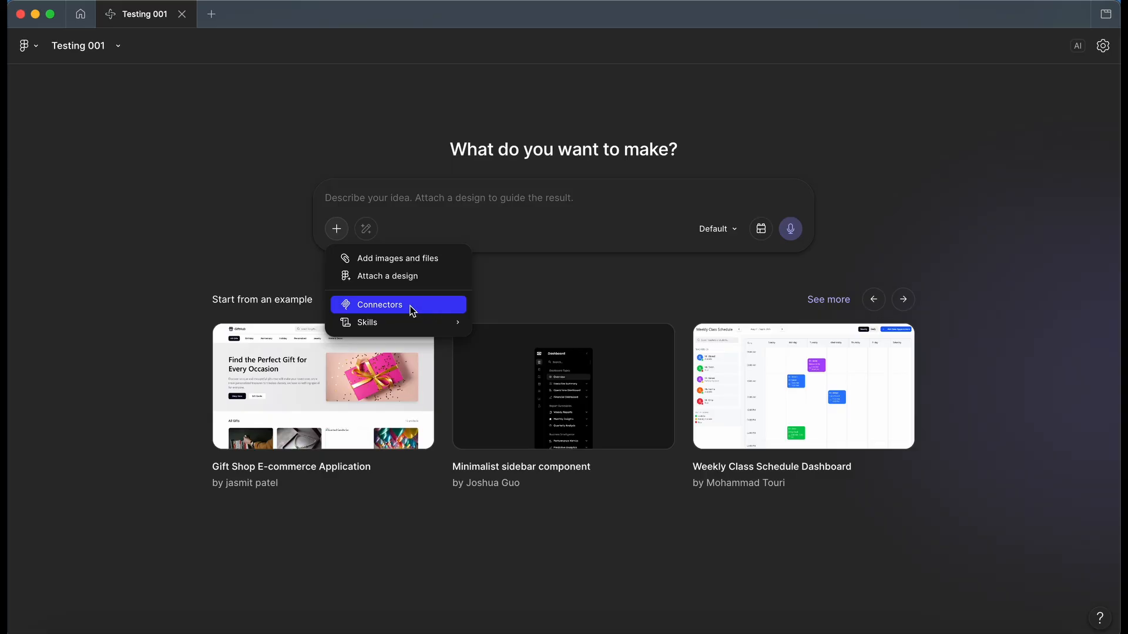
{"action": "left_click", "coordinate": [411, 306]}
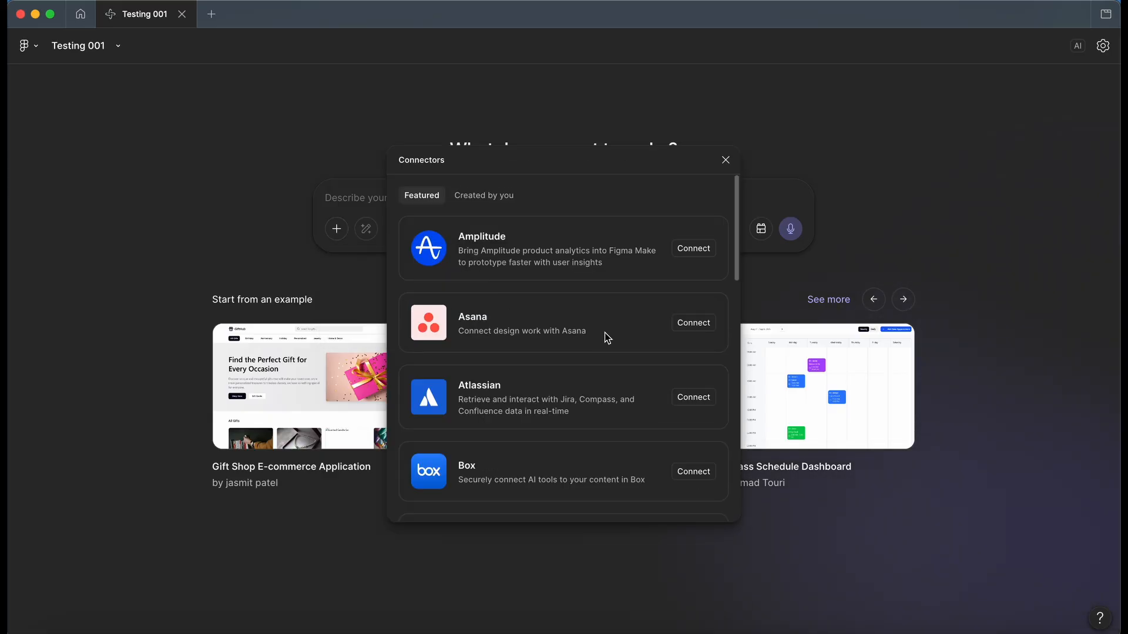
{"action": "scroll", "coordinate": [605, 335], "scroll_direction": "down", "scroll_amount": 3}
{"action": "scroll", "coordinate": [605, 333], "scroll_direction": "down", "scroll_amount": 1}
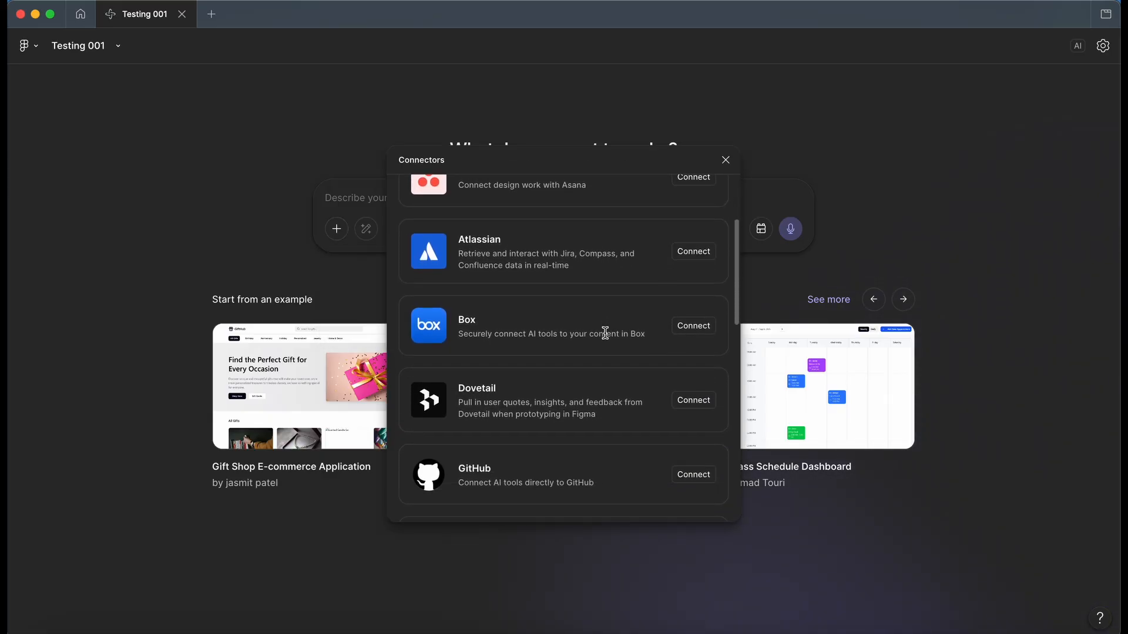
{"action": "scroll", "coordinate": [607, 336], "scroll_direction": "up", "scroll_amount": 1}
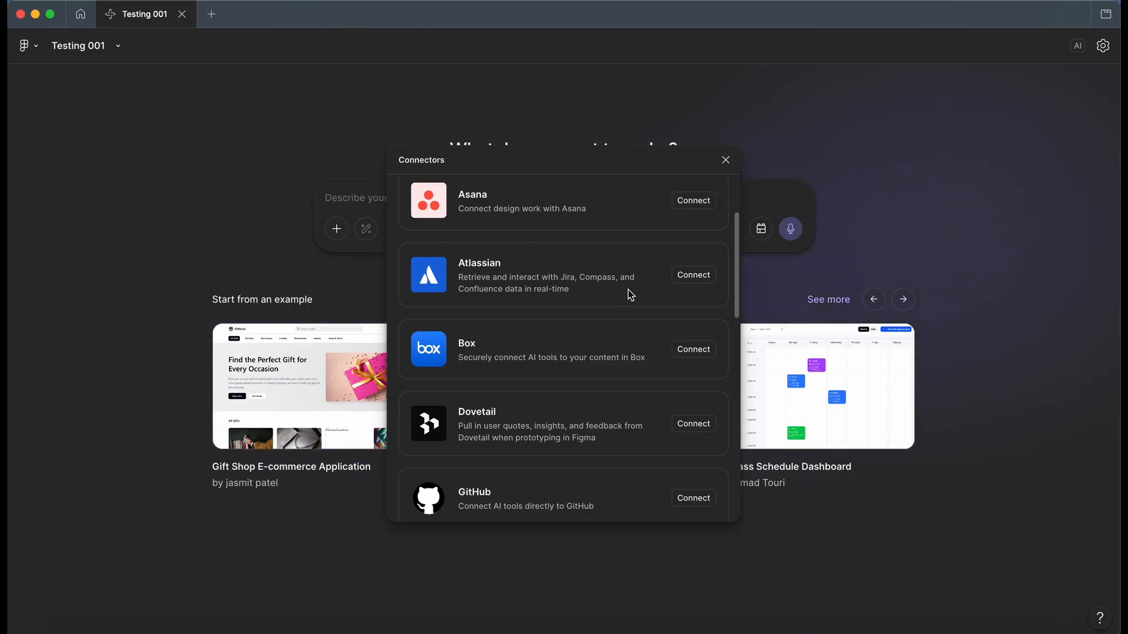
{"action": "left_click", "coordinate": [726, 161]}
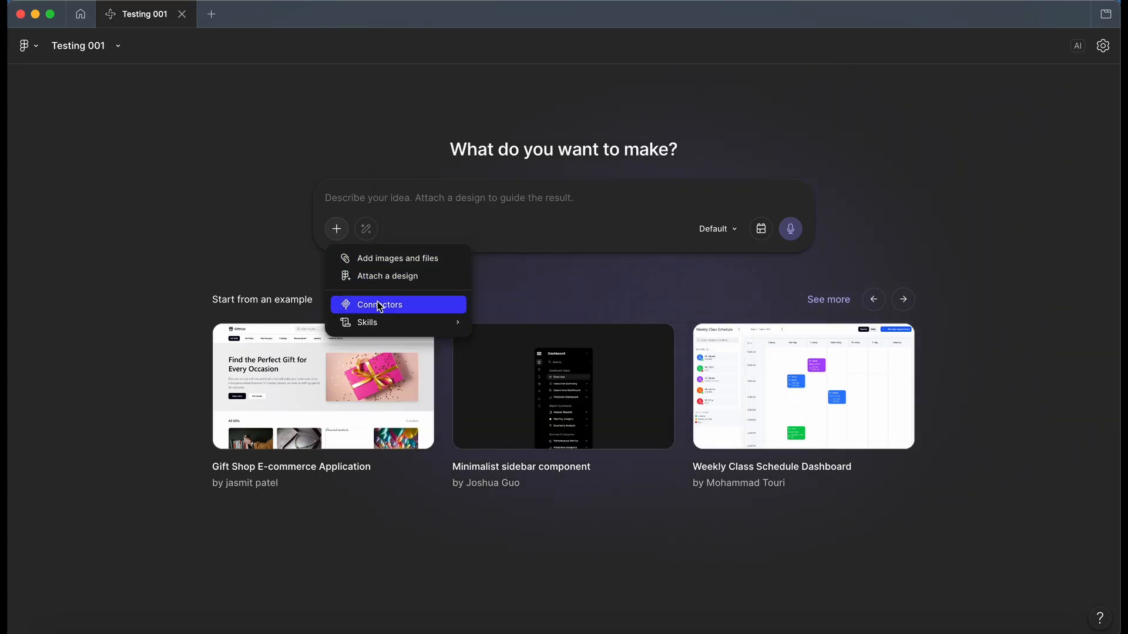
Step: Open the skill manager, examine the blank form for creating a skill manually, and close it without creating one
{"action": "mouse_move", "coordinate": [394, 324]}
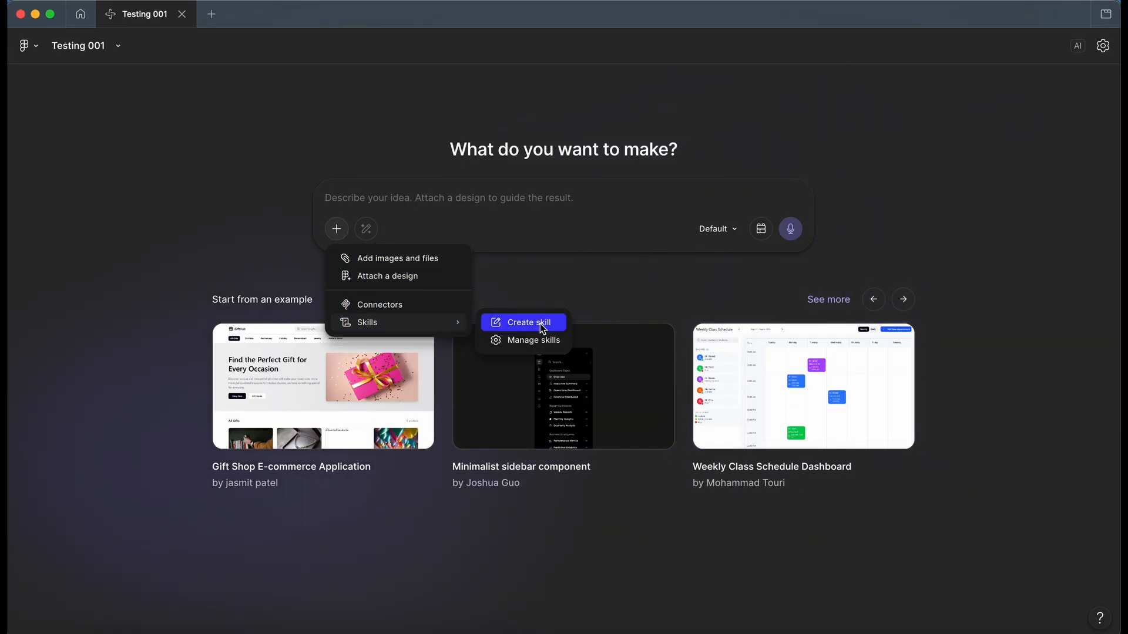
{"action": "left_click", "coordinate": [543, 340]}
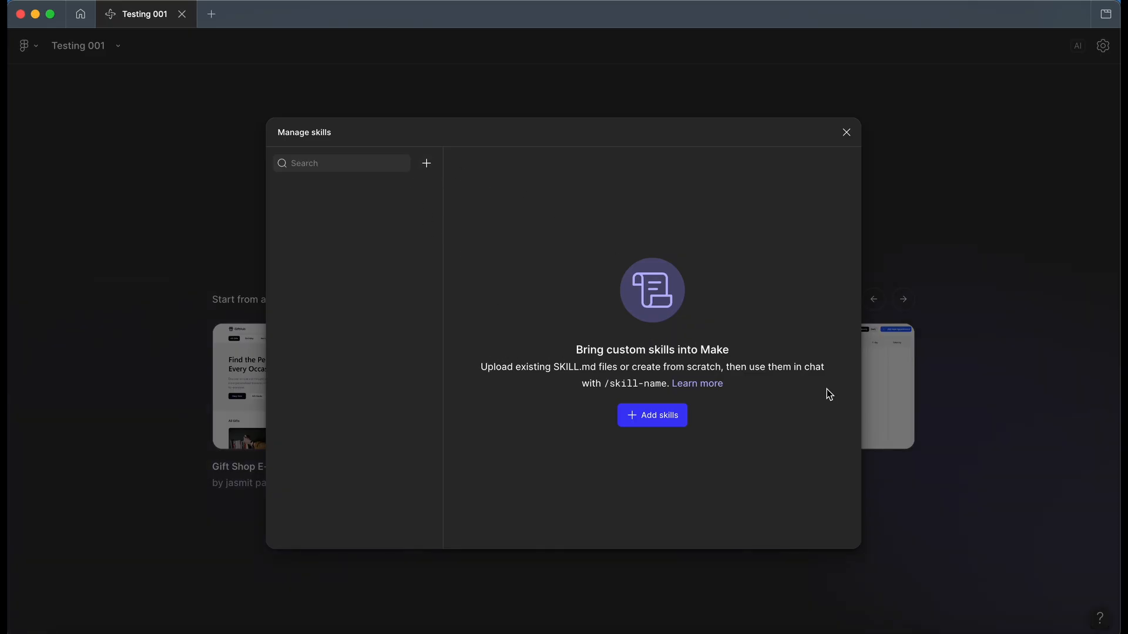
{"action": "left_click", "coordinate": [683, 418]}
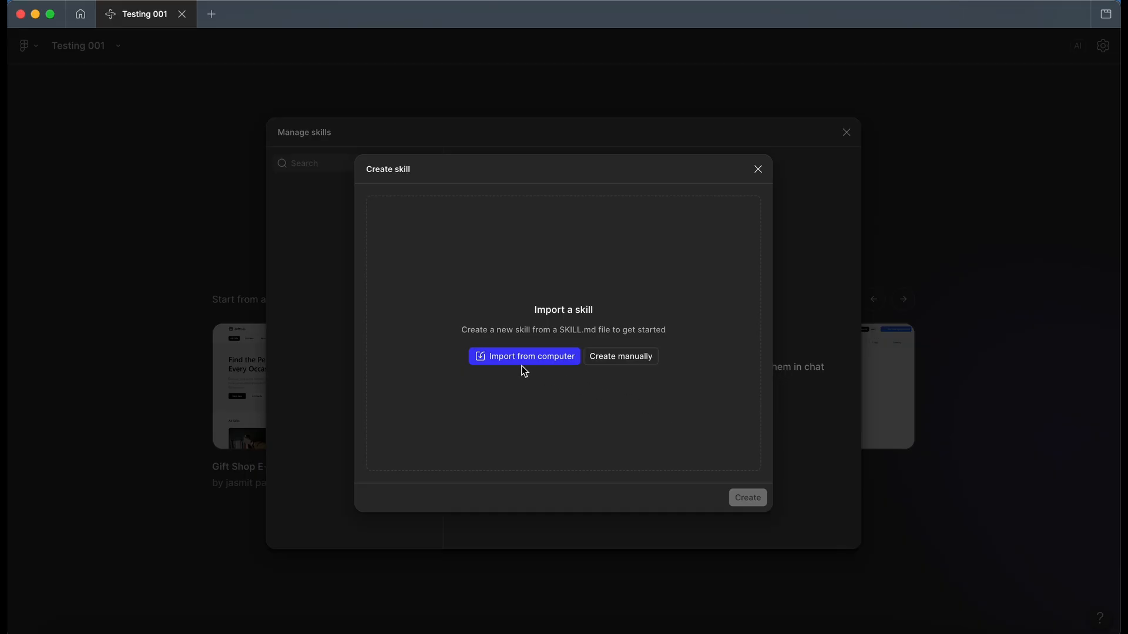
{"action": "left_click", "coordinate": [640, 355]}
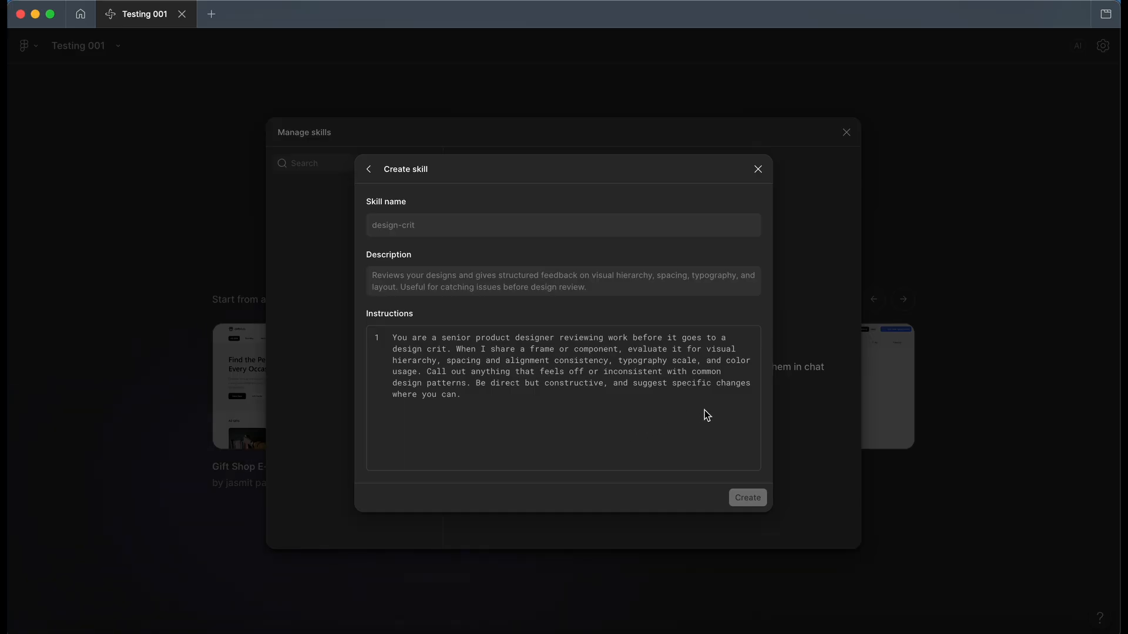
{"action": "left_click", "coordinate": [758, 170]}
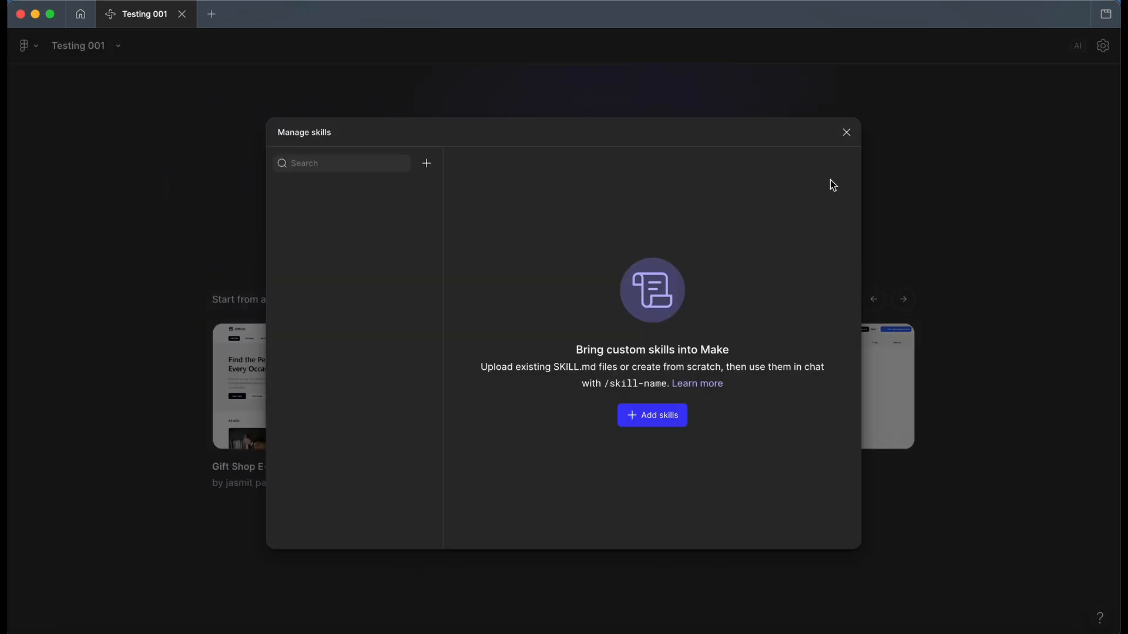
{"action": "left_click", "coordinate": [846, 133]}
Step: Review the prompt's attachment options and the list of selectable AI models without changing the model
{"action": "left_click", "coordinate": [337, 229]}
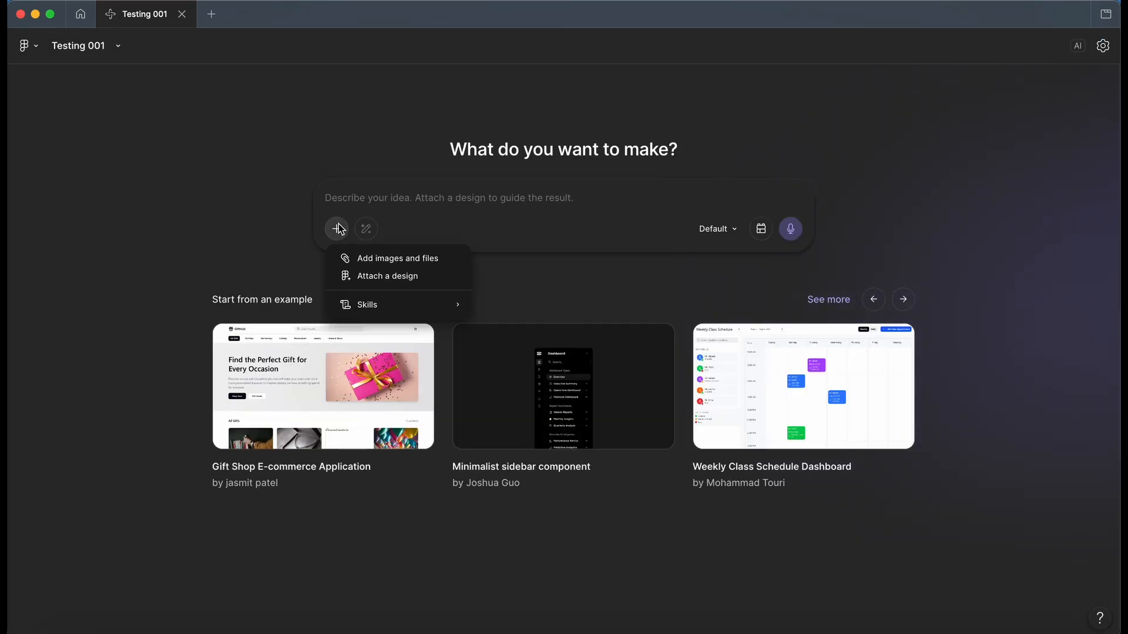
{"action": "left_click", "coordinate": [665, 280]}
{"action": "left_click", "coordinate": [734, 230]}
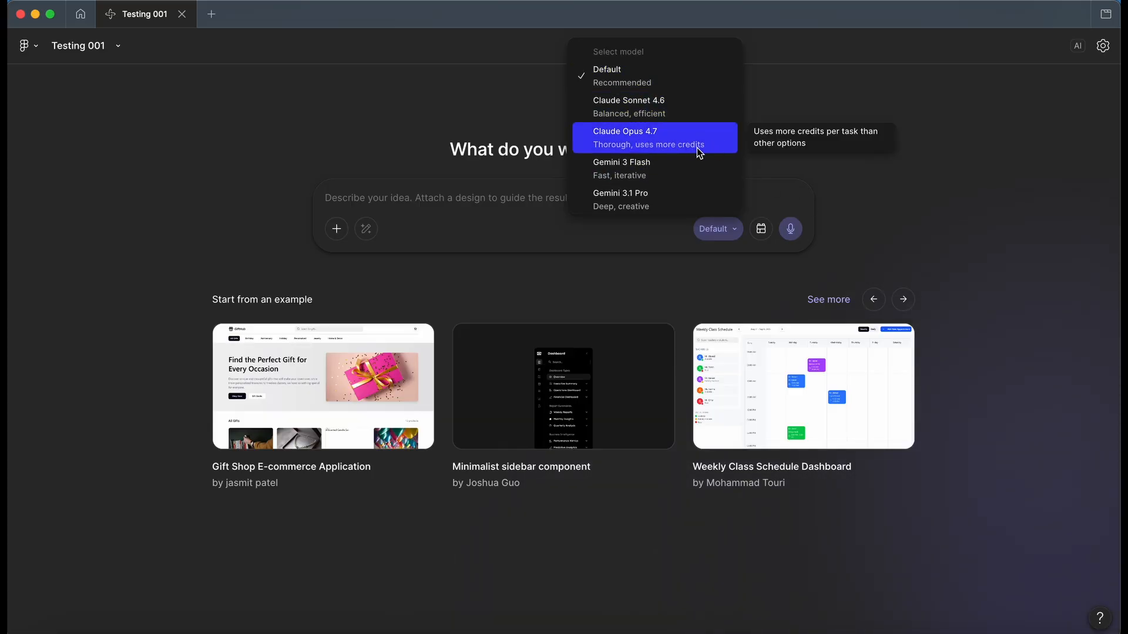
{"action": "left_click", "coordinate": [871, 223]}
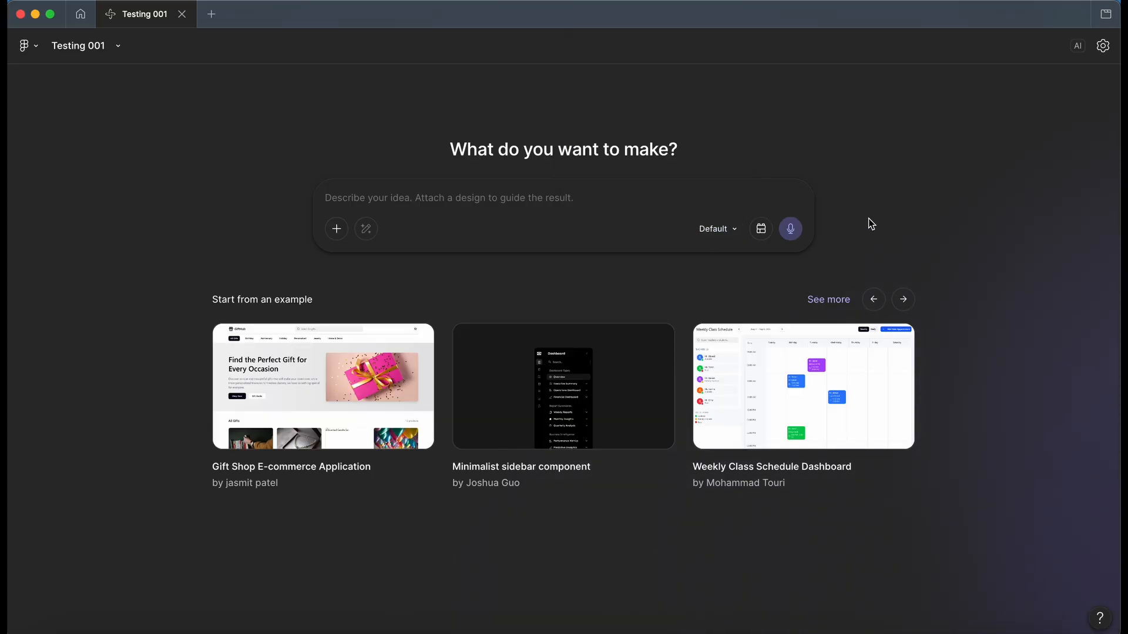
Step: Add the Astra Demo Kit design system kit to the prompt and close the kit list
{"action": "left_click", "coordinate": [762, 231]}
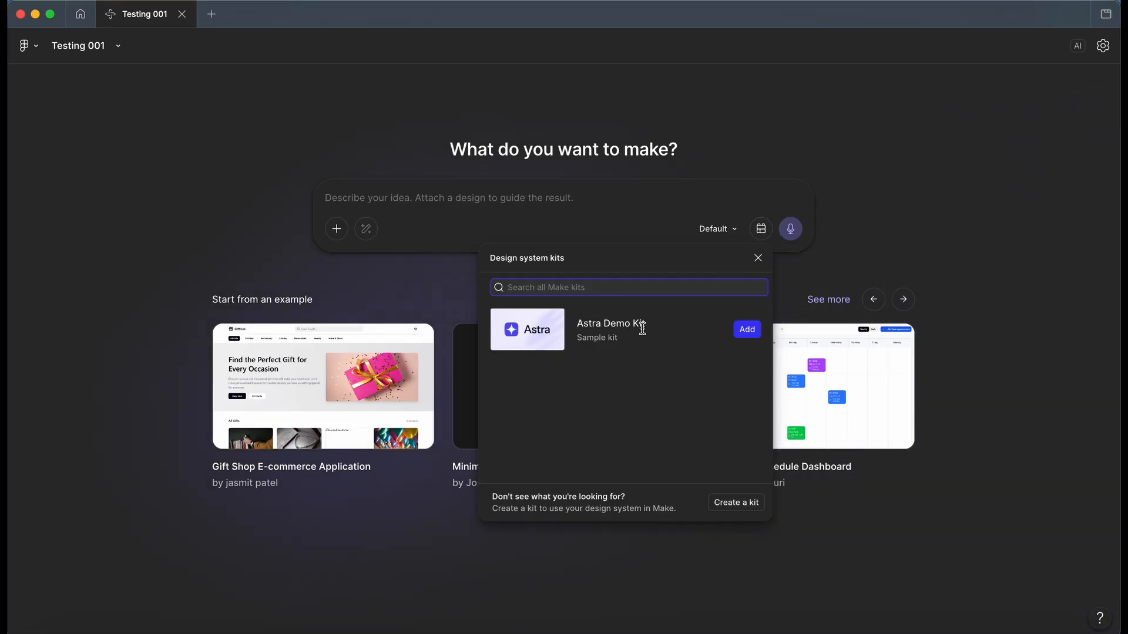
{"action": "left_click", "coordinate": [514, 330]}
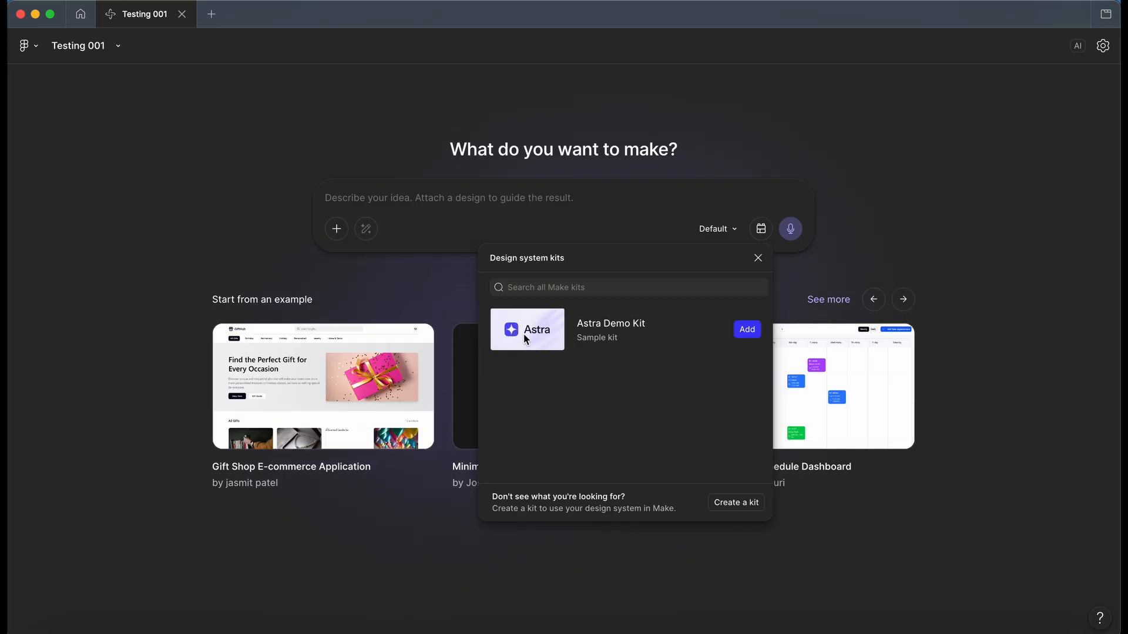
{"action": "left_click", "coordinate": [747, 329]}
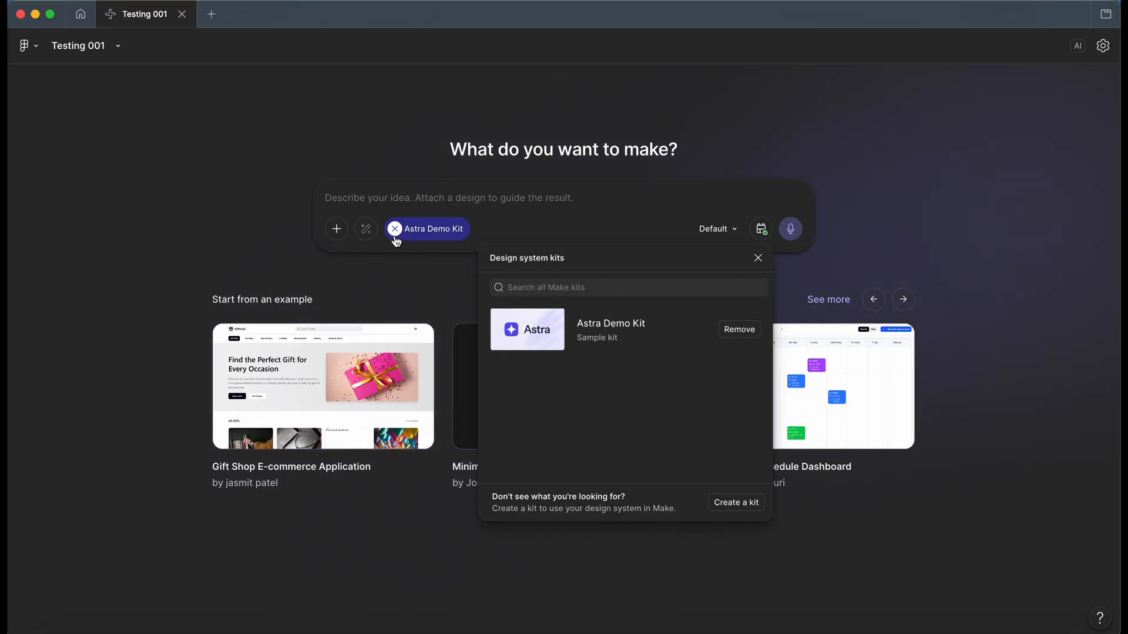
{"action": "left_click", "coordinate": [758, 258]}
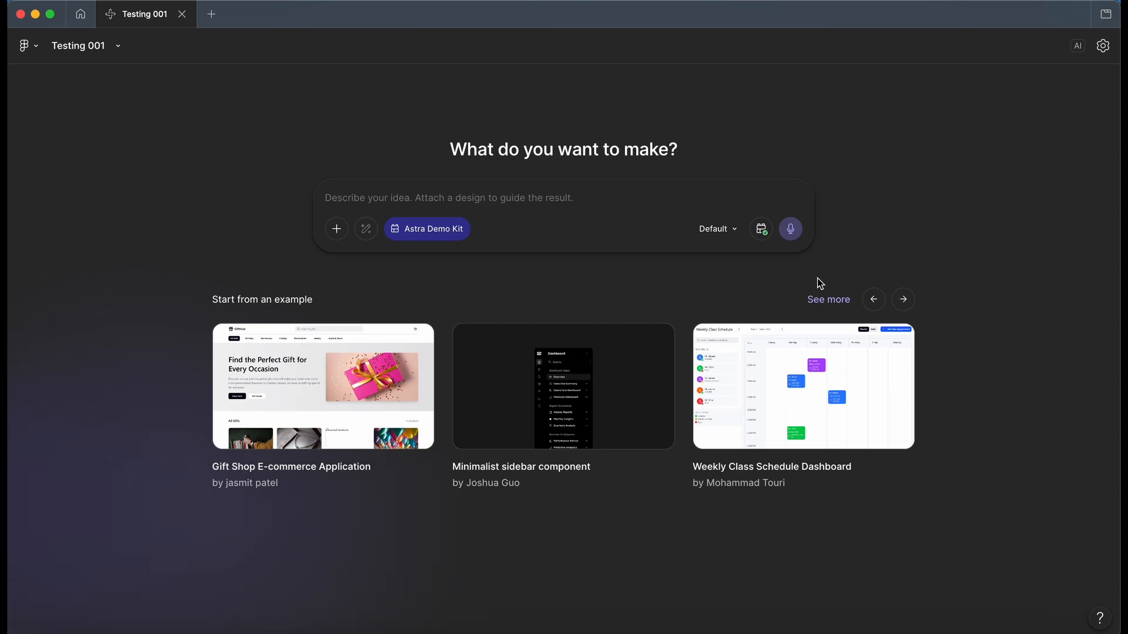
Step: Page through the starter examples and open the full example gallery
{"action": "left_click", "coordinate": [907, 302]}
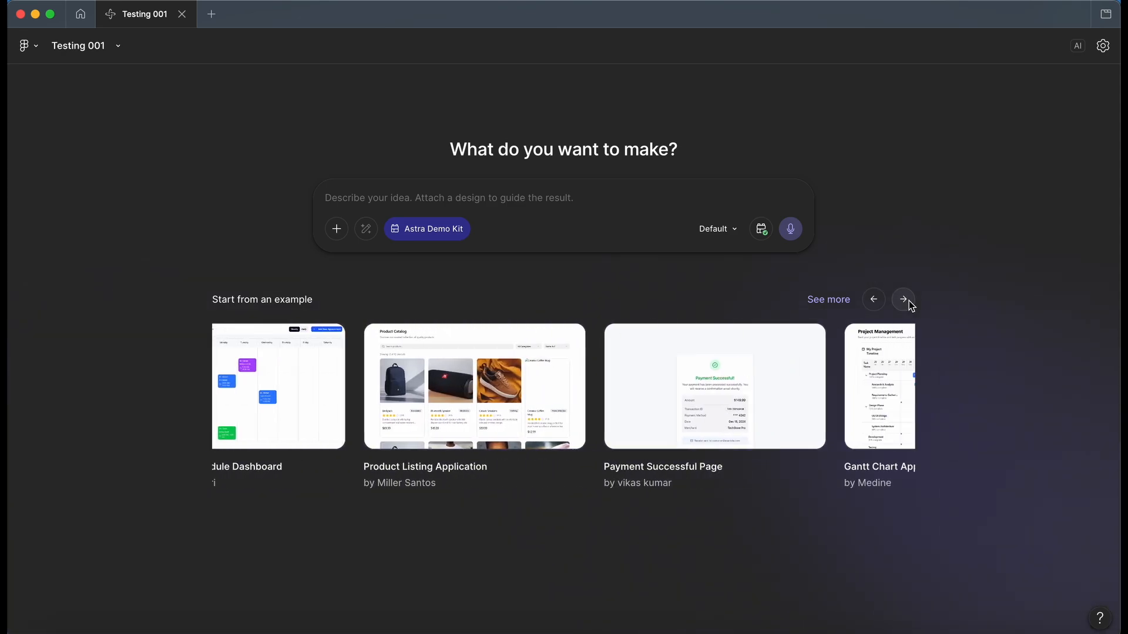
{"action": "left_click", "coordinate": [908, 301]}
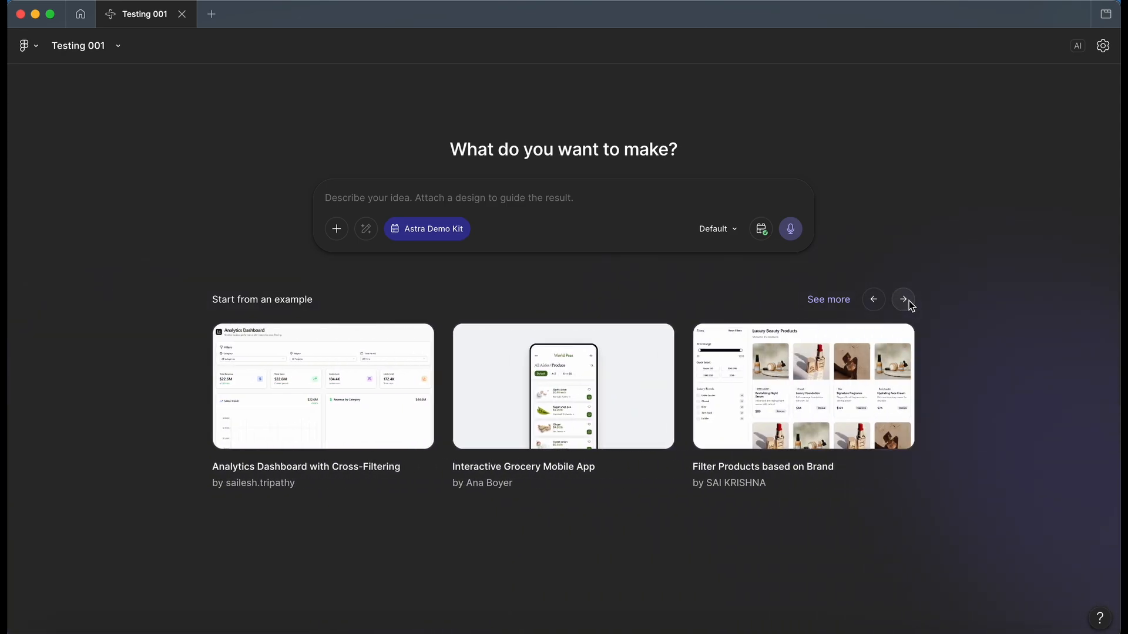
{"action": "left_click", "coordinate": [908, 301]}
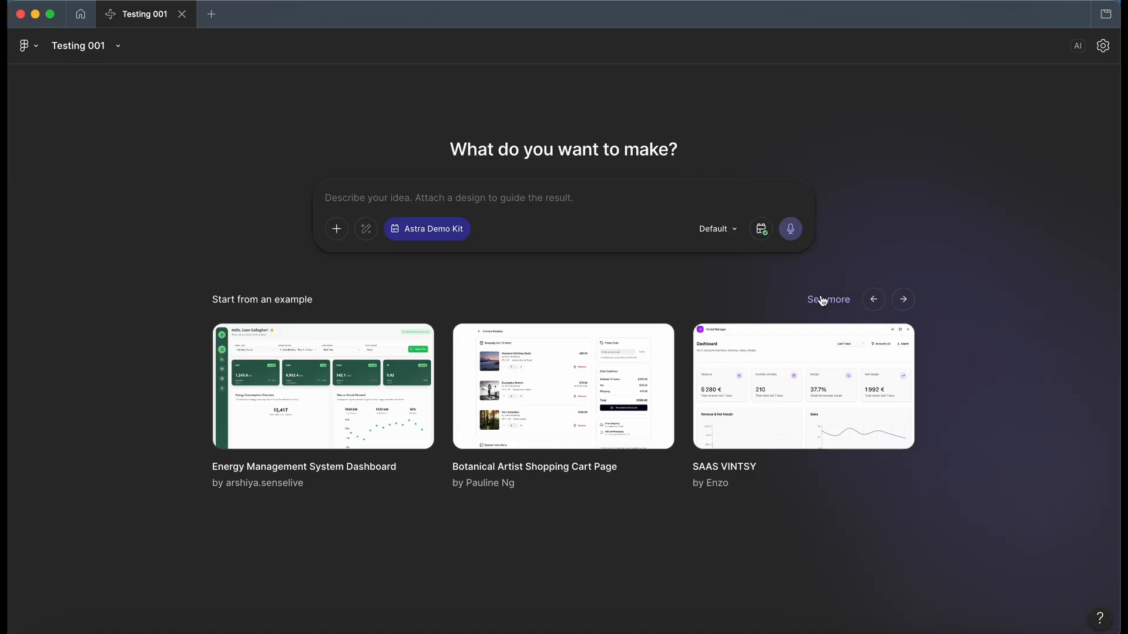
{"action": "left_click", "coordinate": [822, 301]}
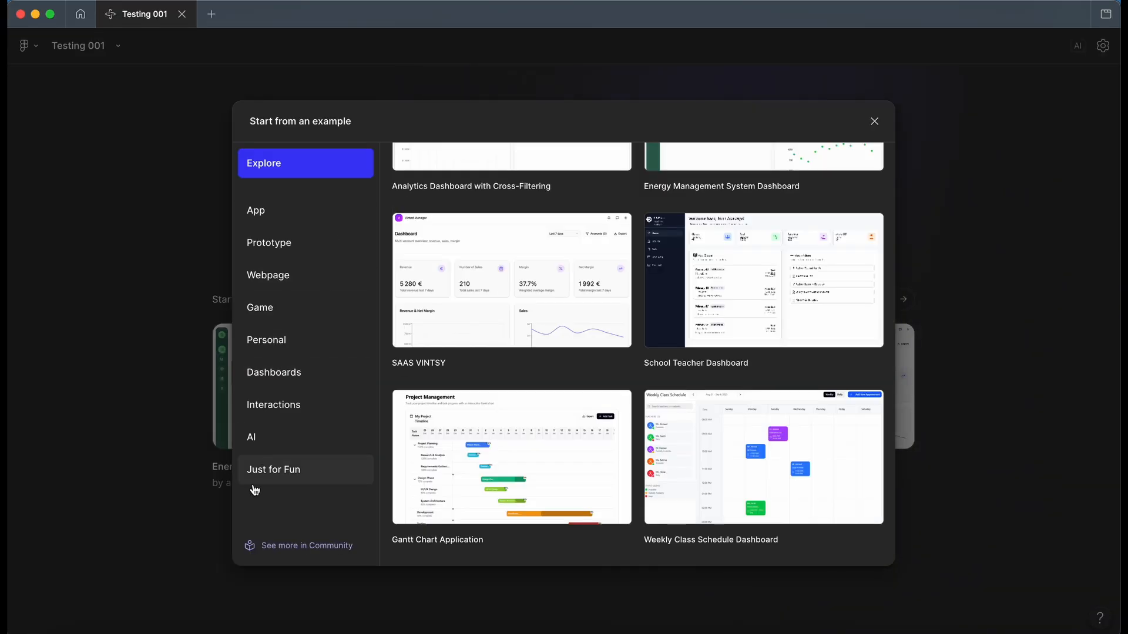
Step: Browse the Just for Fun examples, preview the Shader Clock example, and return to the gallery
{"action": "left_click", "coordinate": [309, 470]}
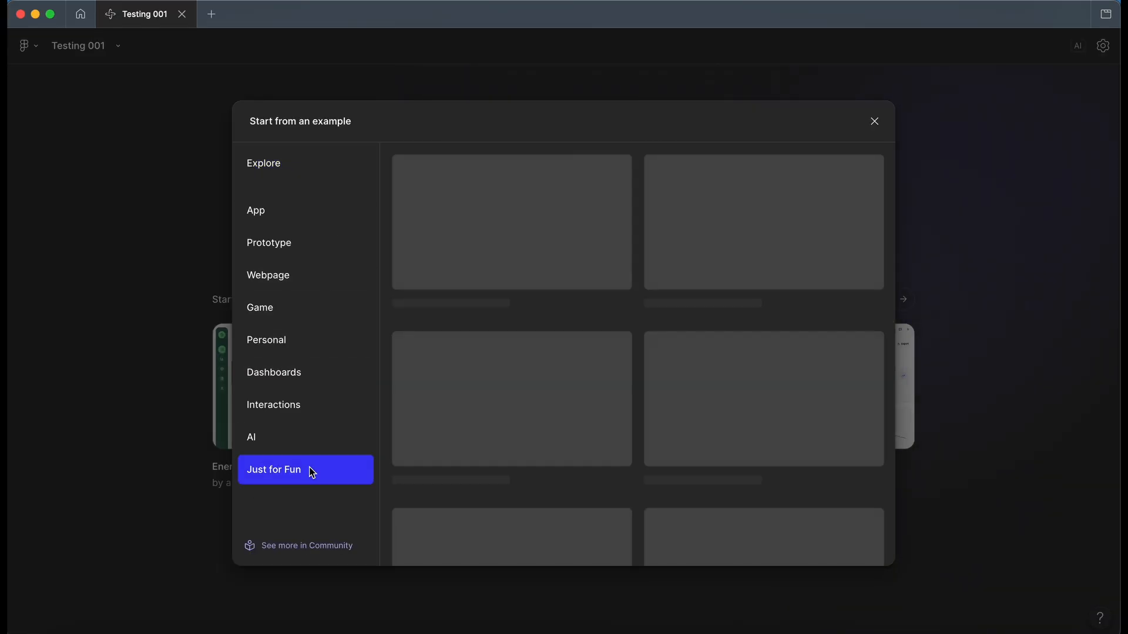
{"action": "scroll", "coordinate": [615, 393], "scroll_direction": "down", "scroll_amount": 6}
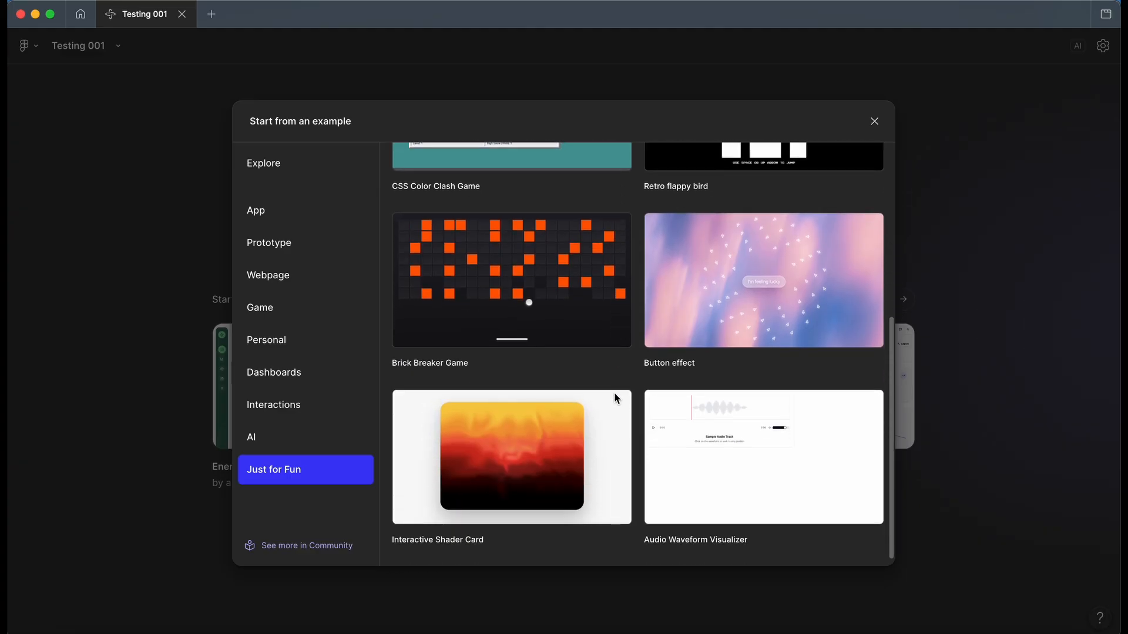
{"action": "scroll", "coordinate": [615, 394], "scroll_direction": "down", "scroll_amount": 10}
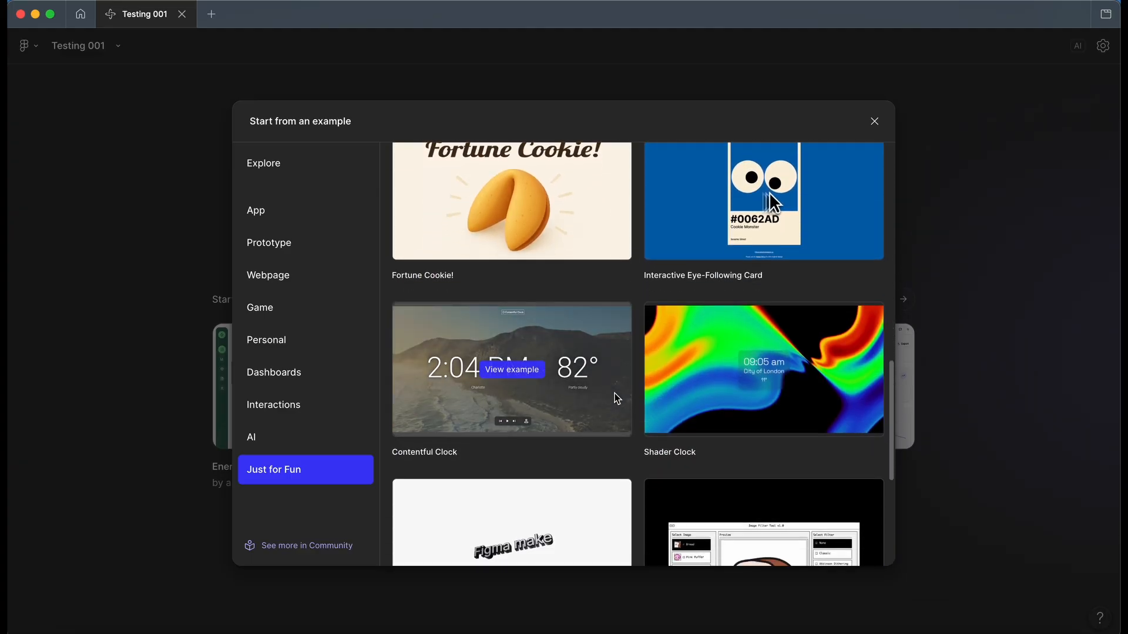
{"action": "scroll", "coordinate": [614, 392], "scroll_direction": "up", "scroll_amount": 3}
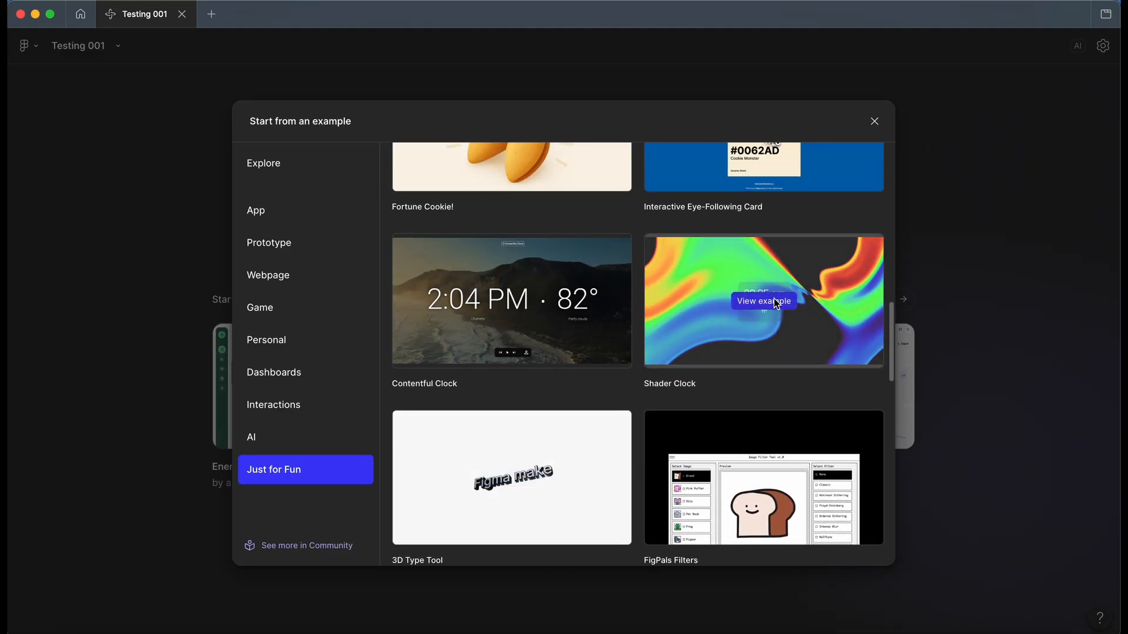
{"action": "left_click", "coordinate": [773, 302]}
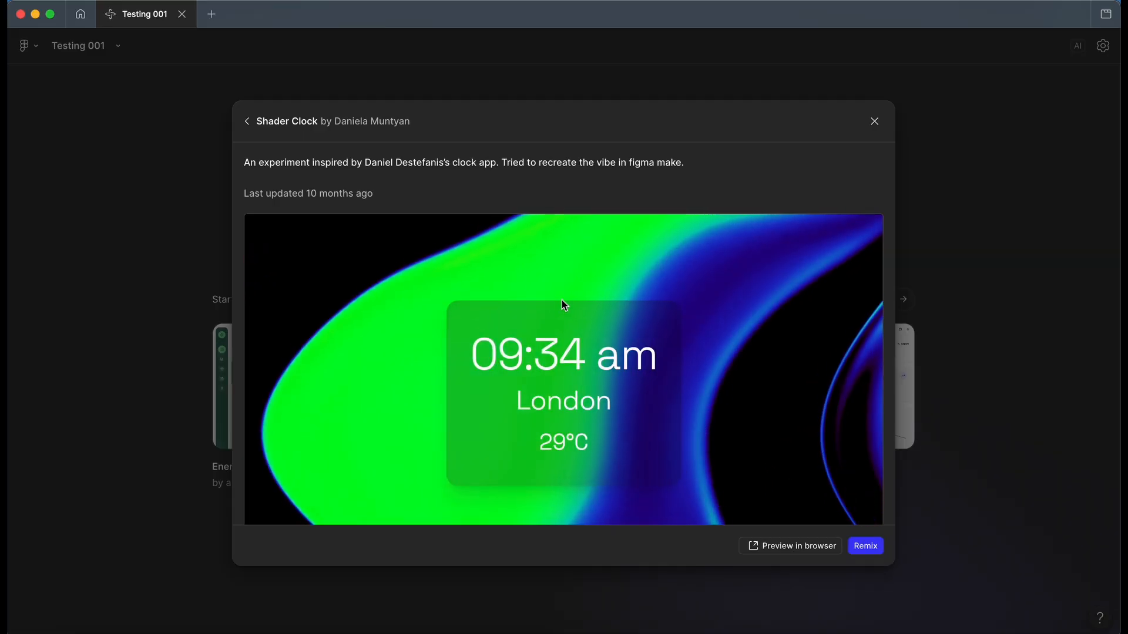
{"action": "scroll", "coordinate": [573, 312], "scroll_direction": "down", "scroll_amount": 2}
{"action": "scroll", "coordinate": [573, 313], "scroll_direction": "up", "scroll_amount": 2}
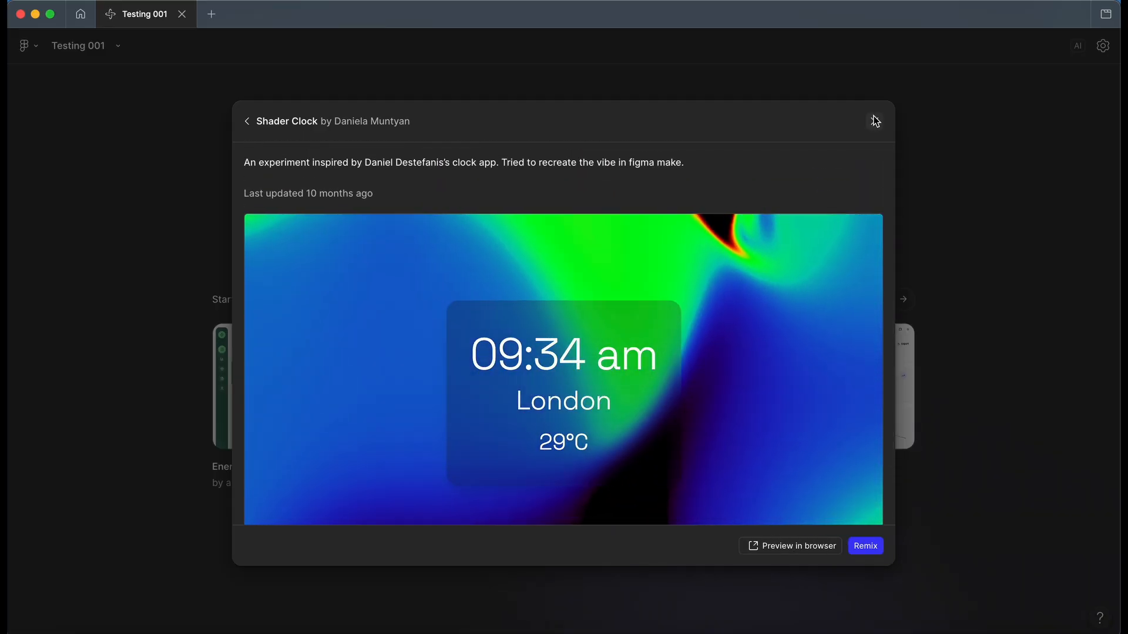
{"action": "left_click", "coordinate": [247, 121]}
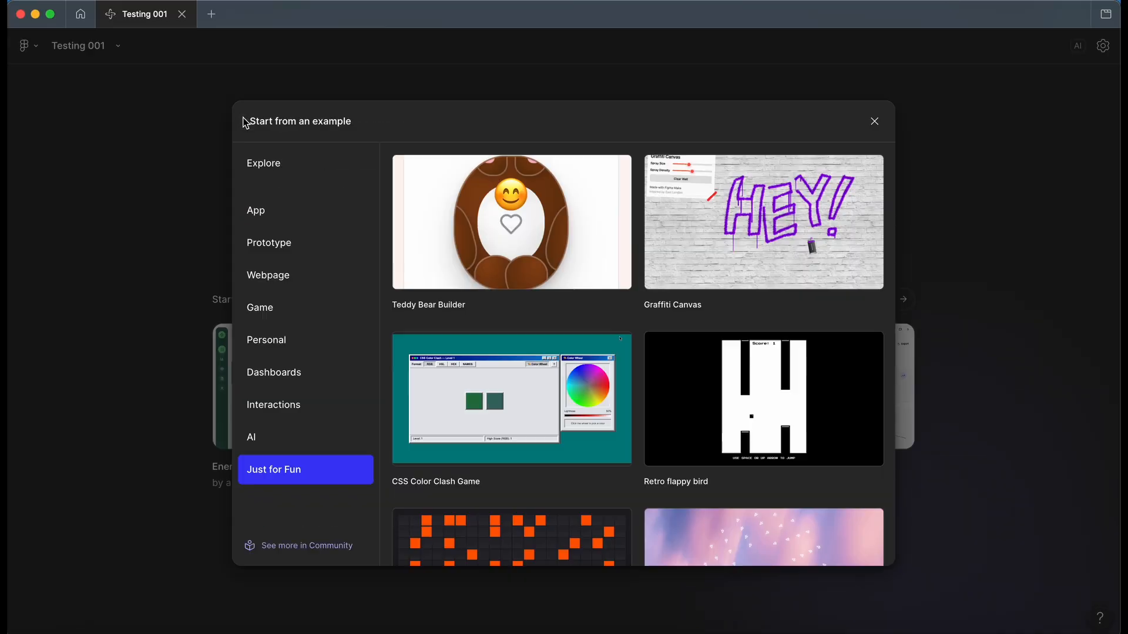
Step: Browse the example gallery's AI, Interactions, Dashboards and App categories, examining the available App examples
{"action": "scroll", "coordinate": [709, 397], "scroll_direction": "up", "scroll_amount": 3}
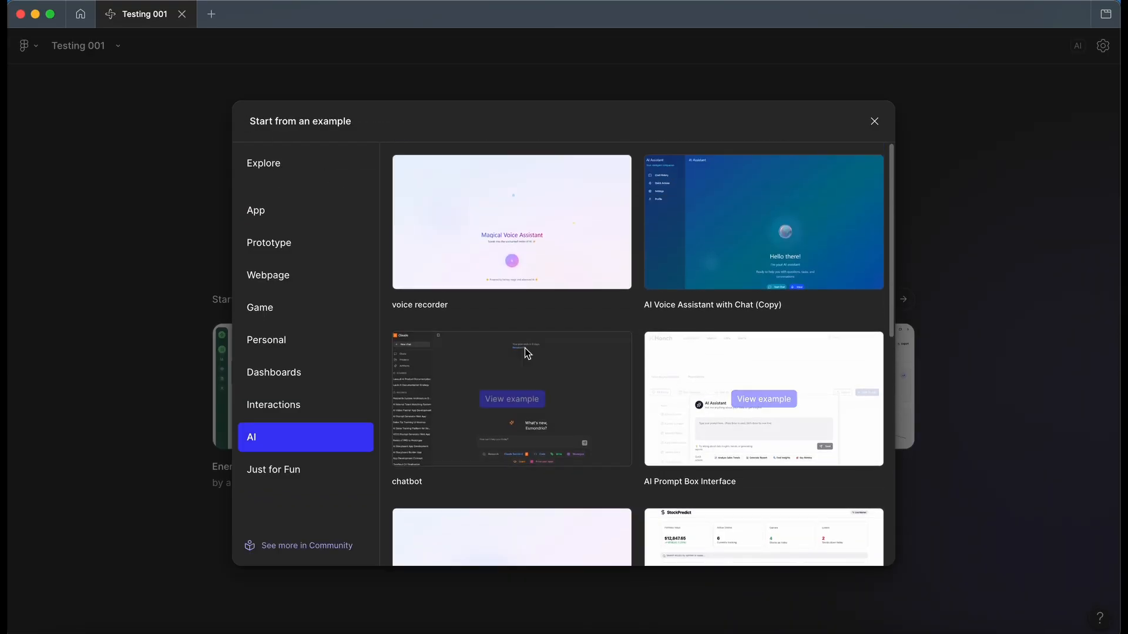
{"action": "left_click", "coordinate": [292, 405]}
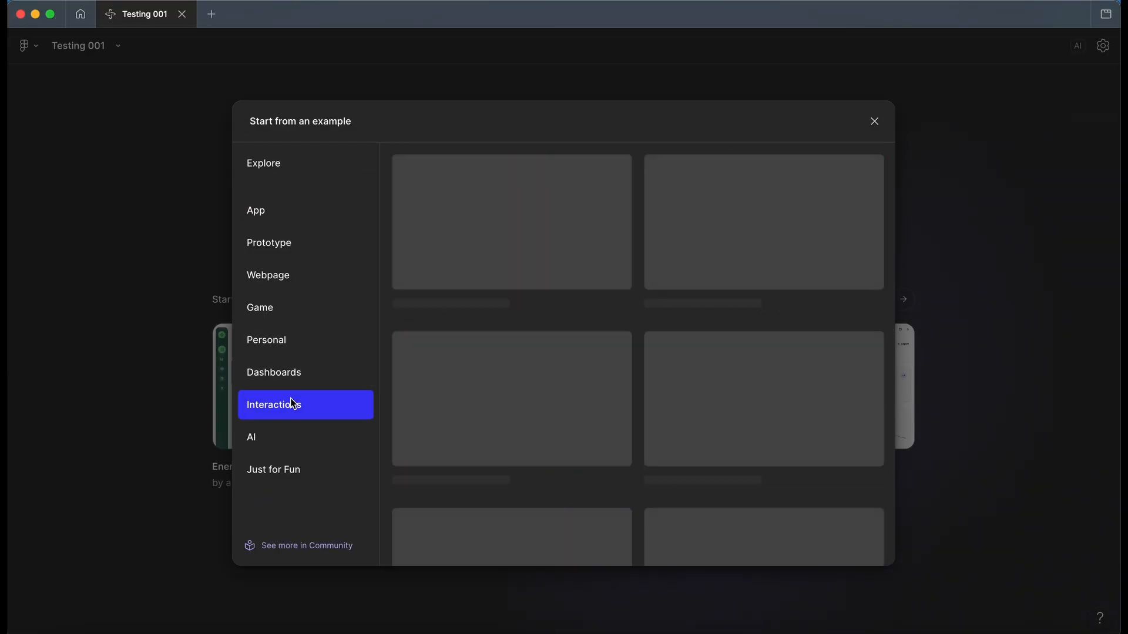
{"action": "left_click", "coordinate": [299, 378]}
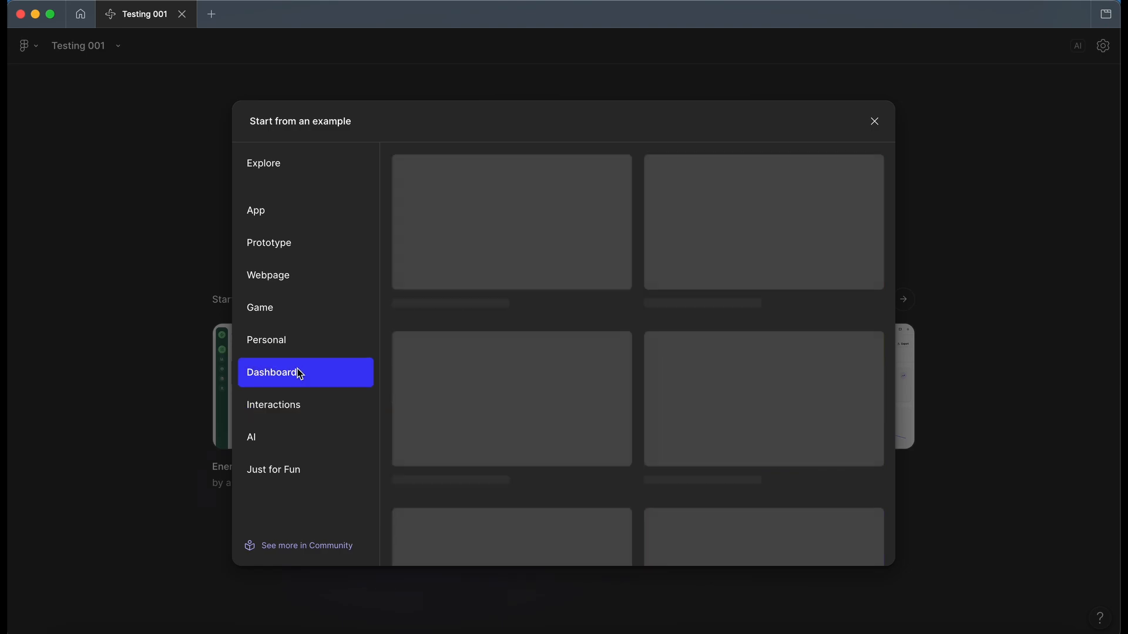
{"action": "scroll", "coordinate": [558, 339], "scroll_direction": "down", "scroll_amount": 10}
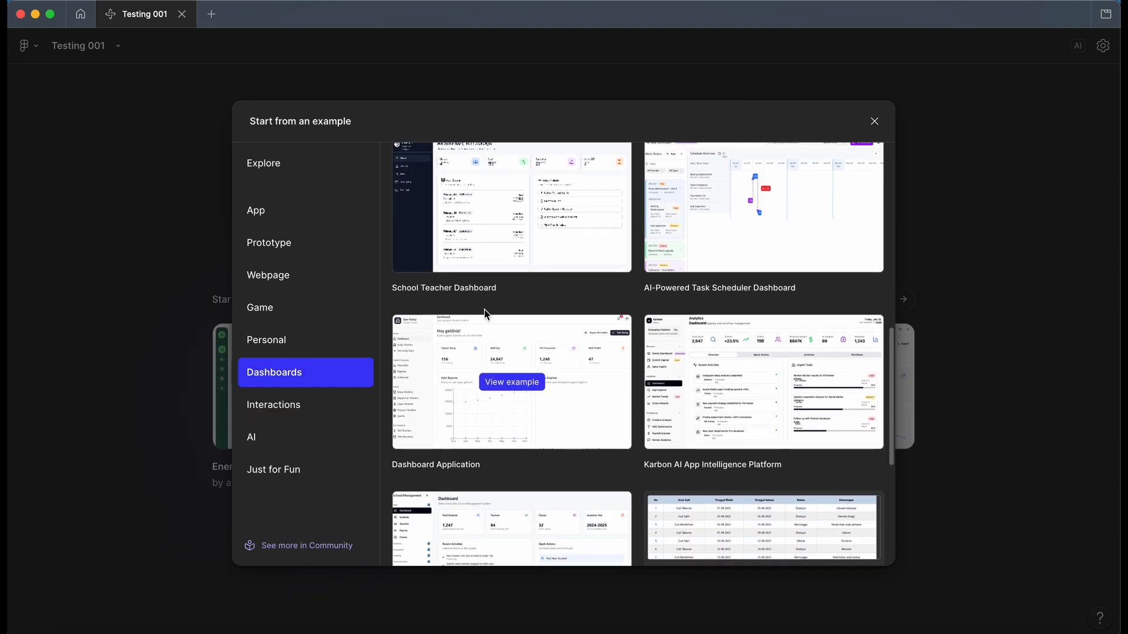
{"action": "left_click", "coordinate": [301, 219]}
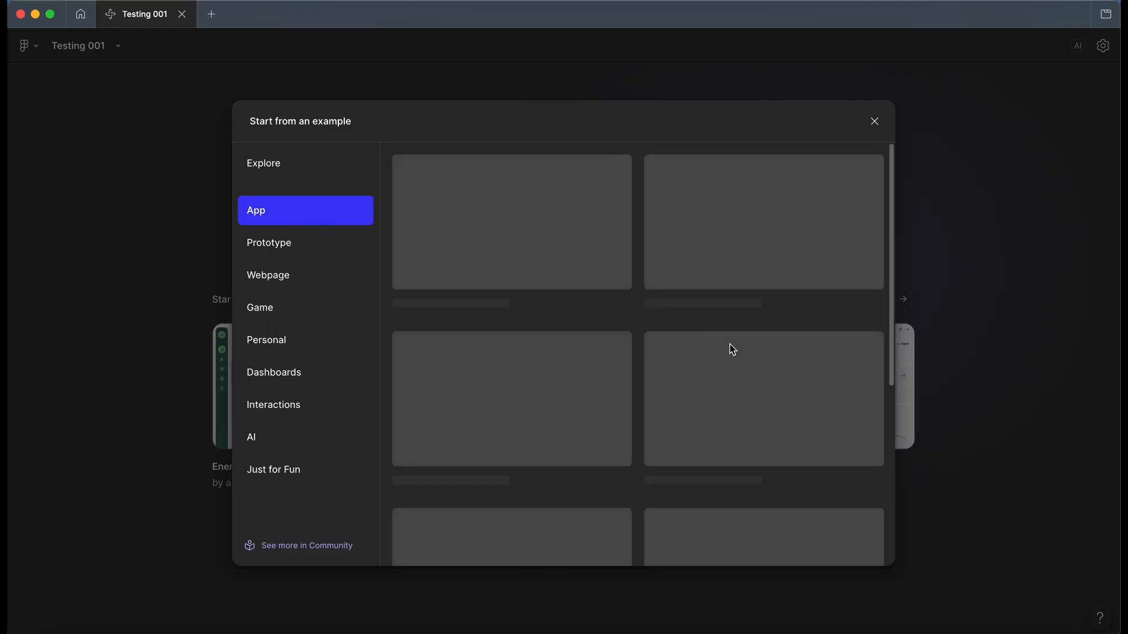
{"action": "scroll", "coordinate": [730, 344], "scroll_direction": "down", "scroll_amount": 5}
{"action": "scroll", "coordinate": [718, 262], "scroll_direction": "down", "scroll_amount": 6}
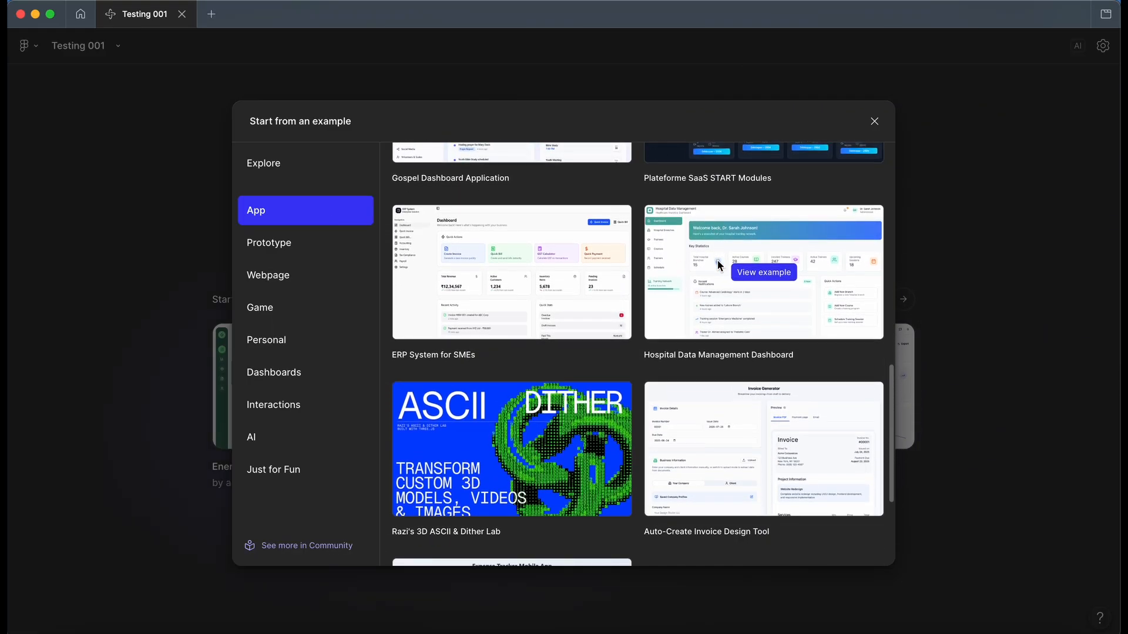
{"action": "scroll", "coordinate": [718, 264], "scroll_direction": "down", "scroll_amount": 3}
{"action": "scroll", "coordinate": [718, 260], "scroll_direction": "down", "scroll_amount": 2}
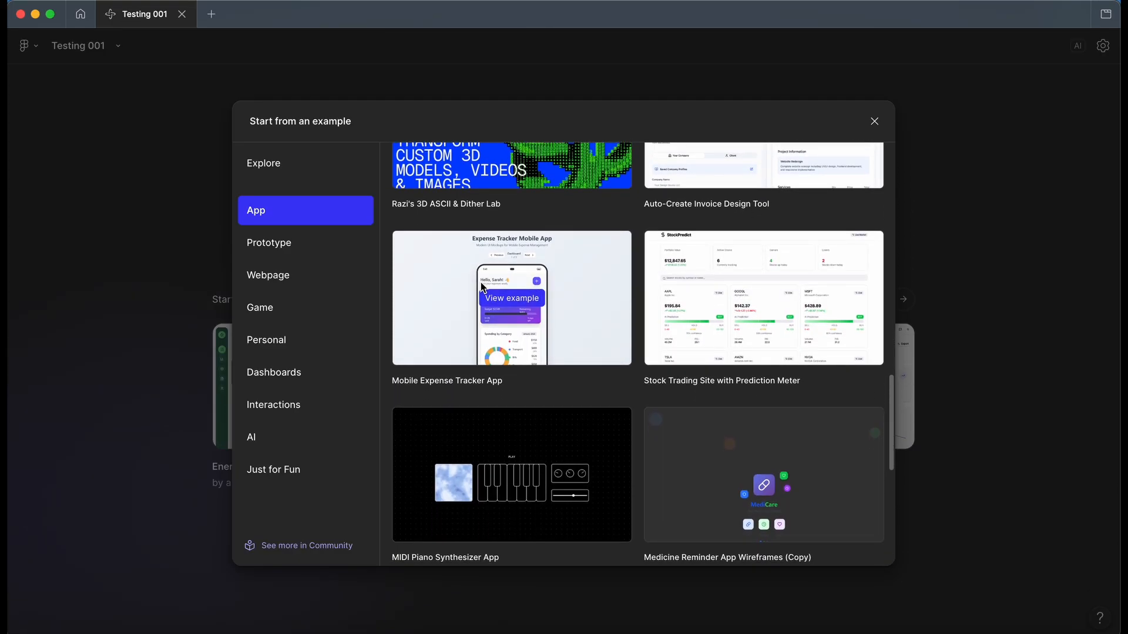
Step: Find the Interactive Grocery Mobile App among the App examples, preview it and remix it into the file
{"action": "scroll", "coordinate": [480, 282], "scroll_direction": "down", "scroll_amount": 15}
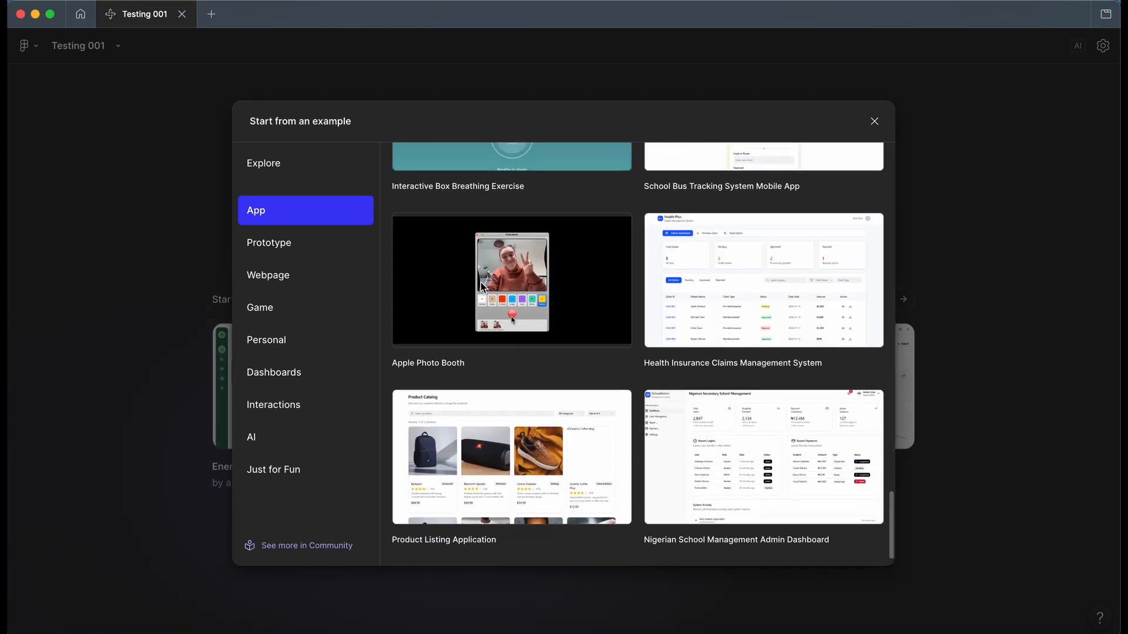
{"action": "scroll", "coordinate": [480, 282], "scroll_direction": "down", "scroll_amount": 5}
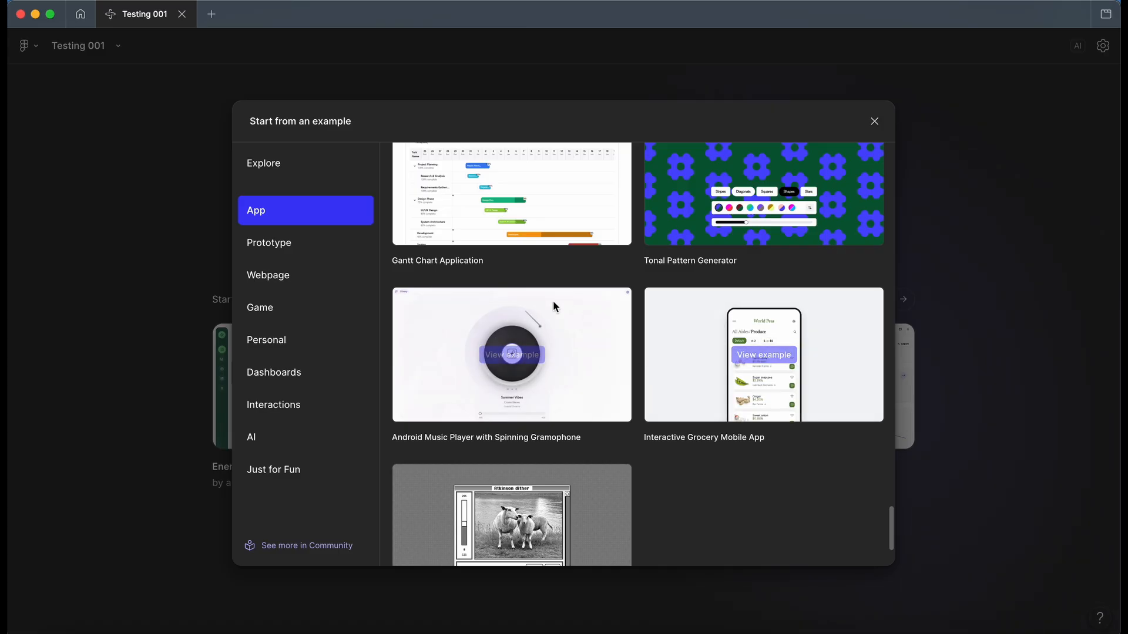
{"action": "mouse_move", "coordinate": [705, 317]}
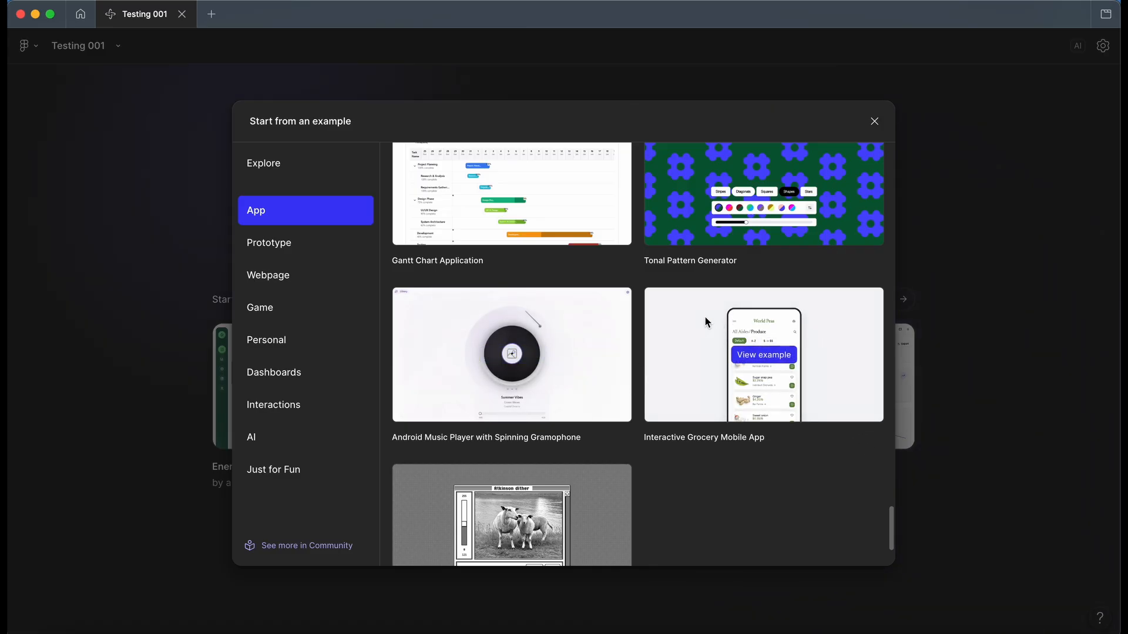
{"action": "left_click", "coordinate": [777, 355]}
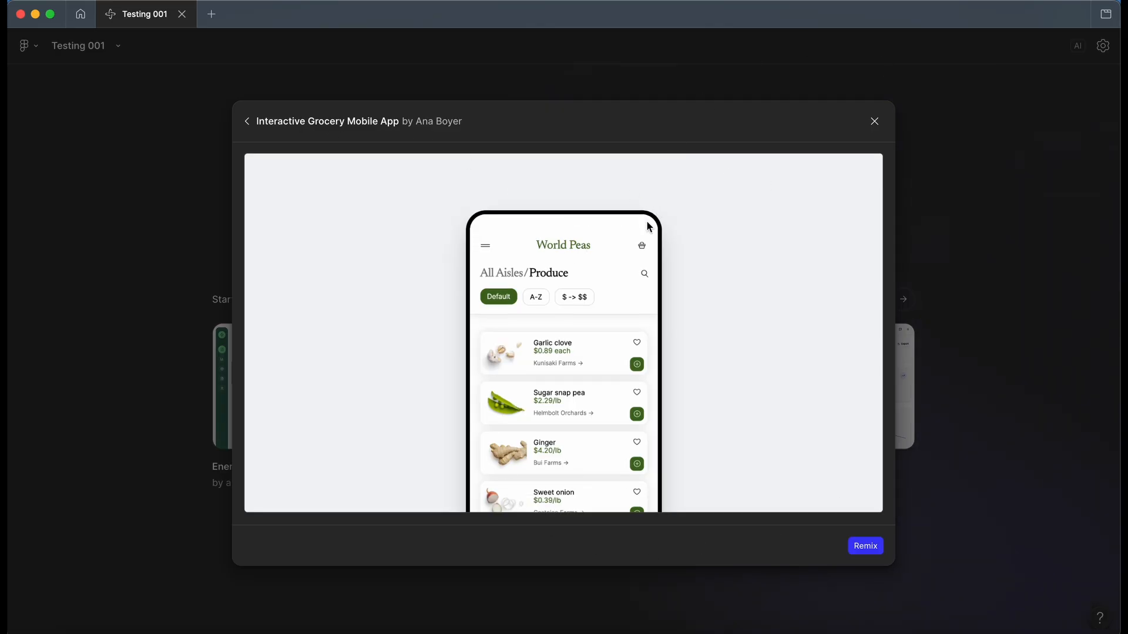
{"action": "left_click", "coordinate": [871, 554]}
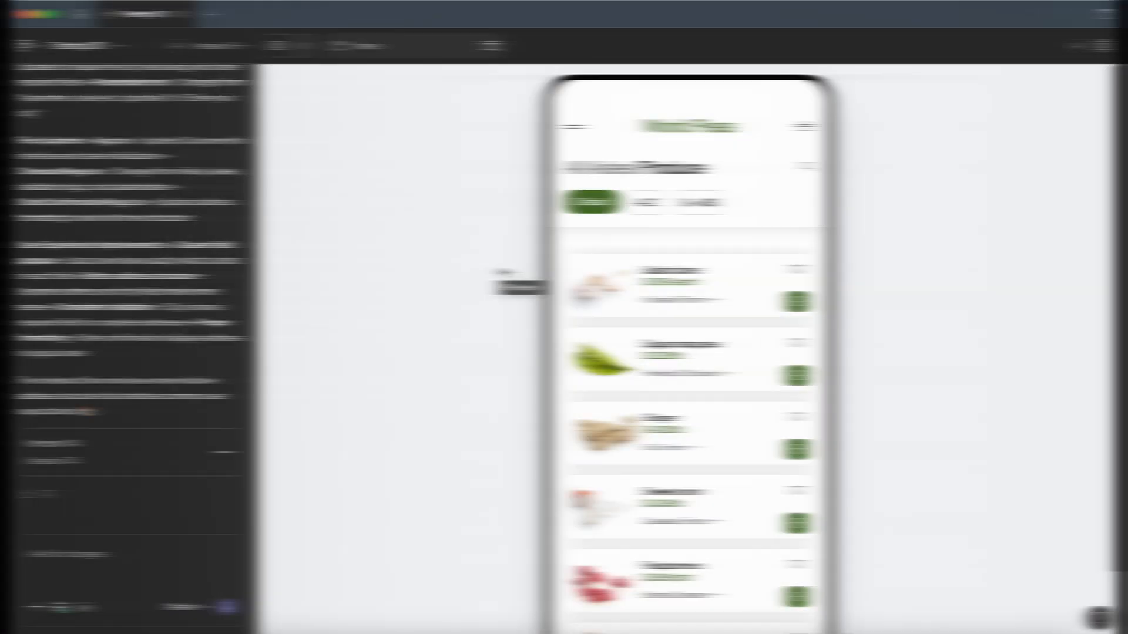
Step: Browse the grocery app's produce list, open the Ginger product page and add one to the basket
{"action": "scroll", "coordinate": [883, 222], "scroll_direction": "down", "scroll_amount": 2}
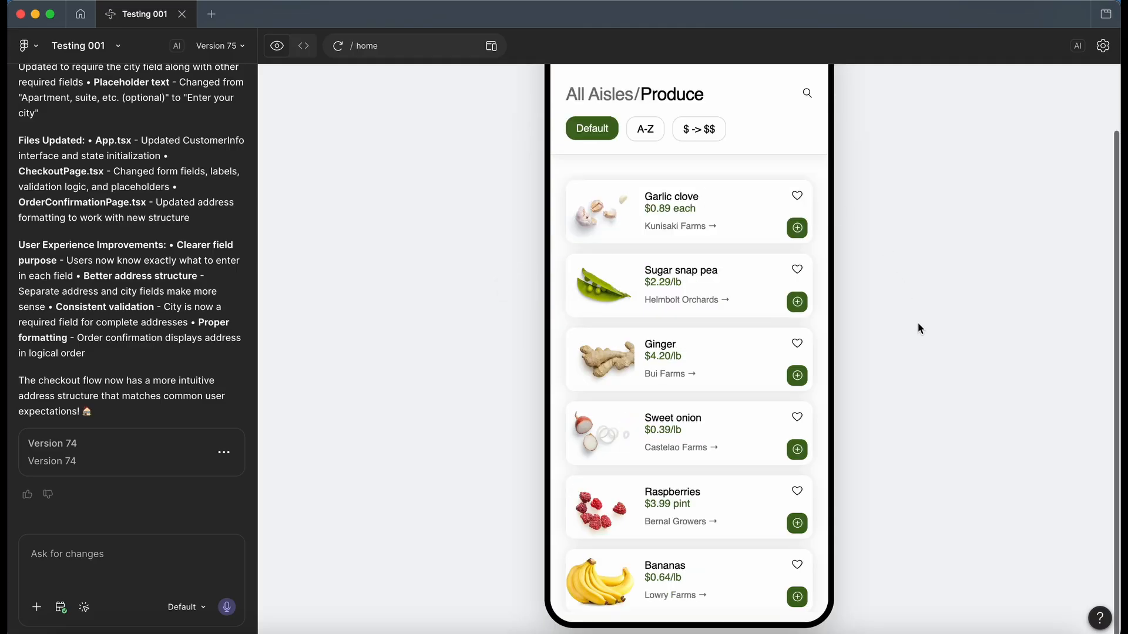
{"action": "scroll", "coordinate": [918, 323], "scroll_direction": "up", "scroll_amount": 2}
{"action": "scroll", "coordinate": [787, 299], "scroll_direction": "down", "scroll_amount": 1}
{"action": "scroll", "coordinate": [787, 298], "scroll_direction": "down", "scroll_amount": 2}
{"action": "scroll", "coordinate": [791, 293], "scroll_direction": "down", "scroll_amount": 1}
{"action": "scroll", "coordinate": [790, 294], "scroll_direction": "up", "scroll_amount": 2}
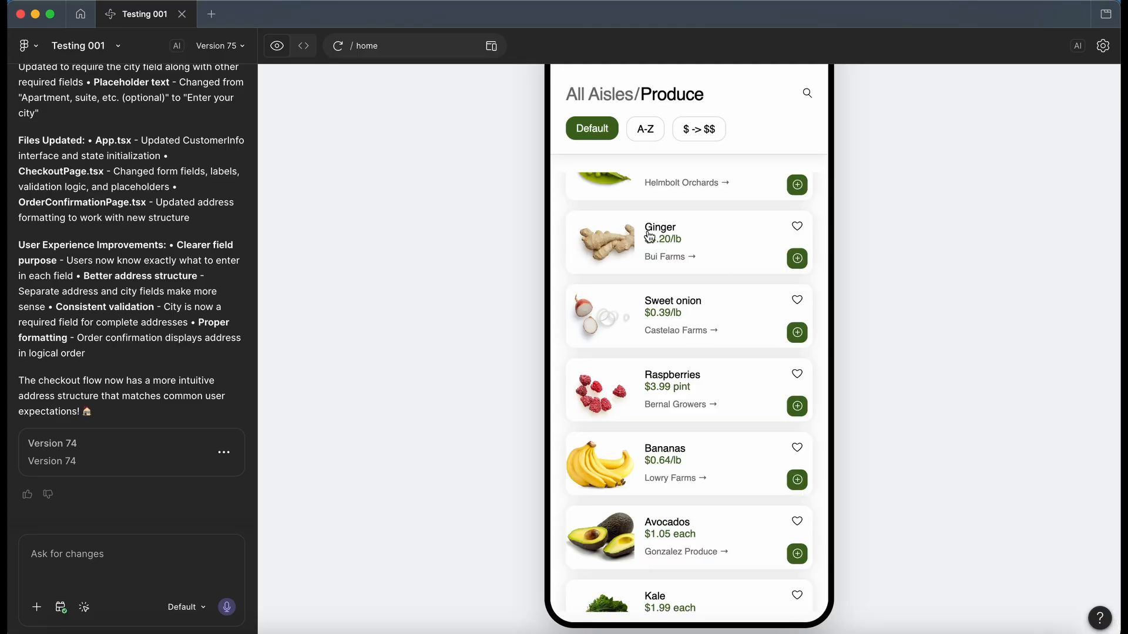
{"action": "left_click", "coordinate": [649, 236]}
{"action": "scroll", "coordinate": [770, 311], "scroll_direction": "up", "scroll_amount": 2}
{"action": "scroll", "coordinate": [771, 312], "scroll_direction": "down", "scroll_amount": 2}
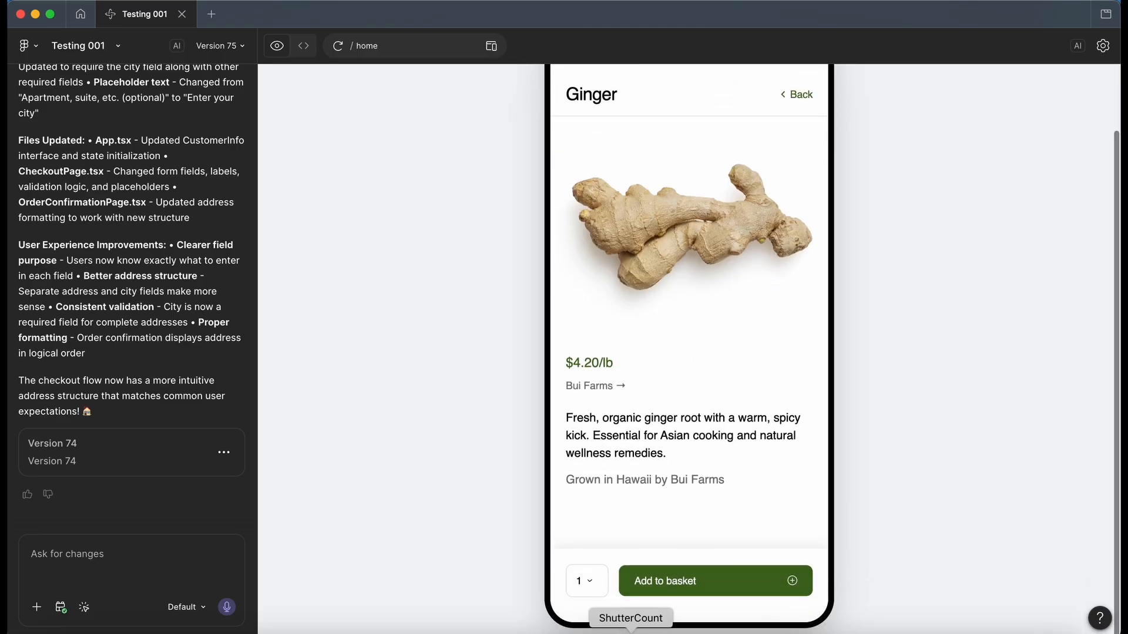
{"action": "left_click", "coordinate": [688, 585]}
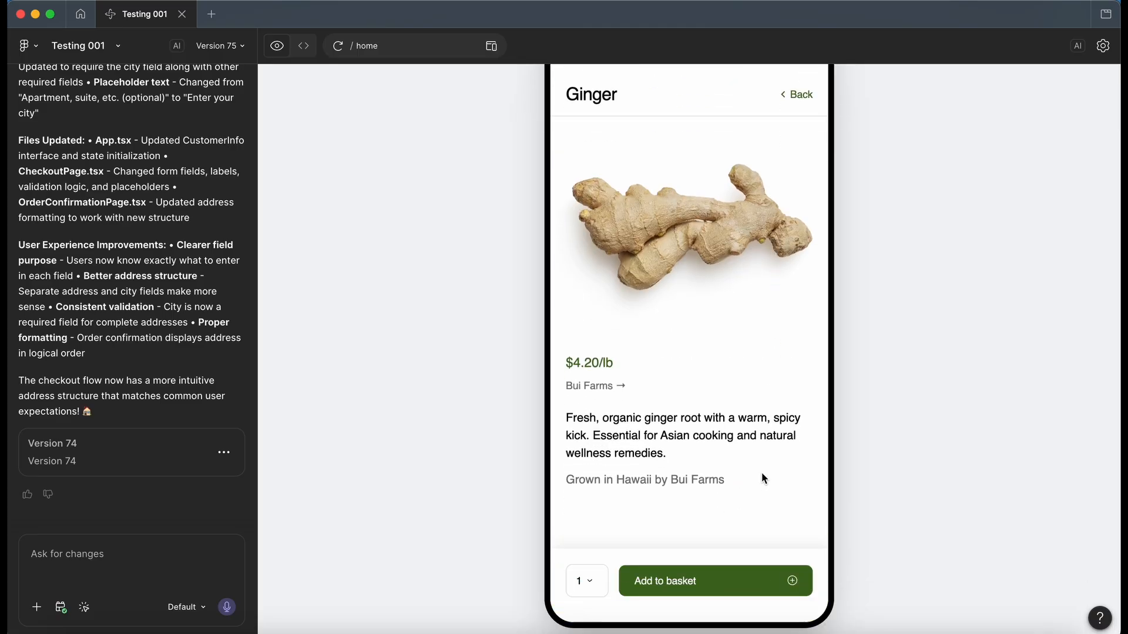
Step: Return to the produce list and sort it A-Z, then by ascending price
{"action": "scroll", "coordinate": [761, 472], "scroll_direction": "up", "scroll_amount": 2}
{"action": "left_click", "coordinate": [795, 170]}
{"action": "scroll", "coordinate": [692, 452], "scroll_direction": "down", "scroll_amount": 2}
{"action": "scroll", "coordinate": [692, 452], "scroll_direction": "up", "scroll_amount": 2}
{"action": "left_click", "coordinate": [646, 205]}
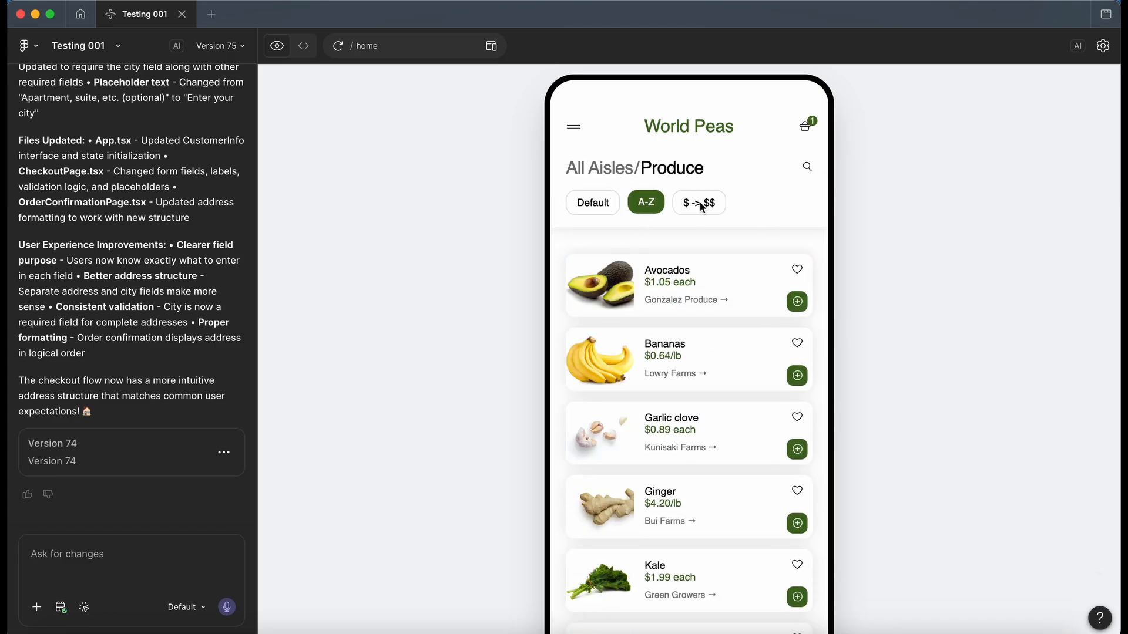
{"action": "left_click", "coordinate": [701, 204]}
Step: Open the app's basket, proceed to the checkout's shipping form and return to the basket
{"action": "left_click", "coordinate": [812, 120]}
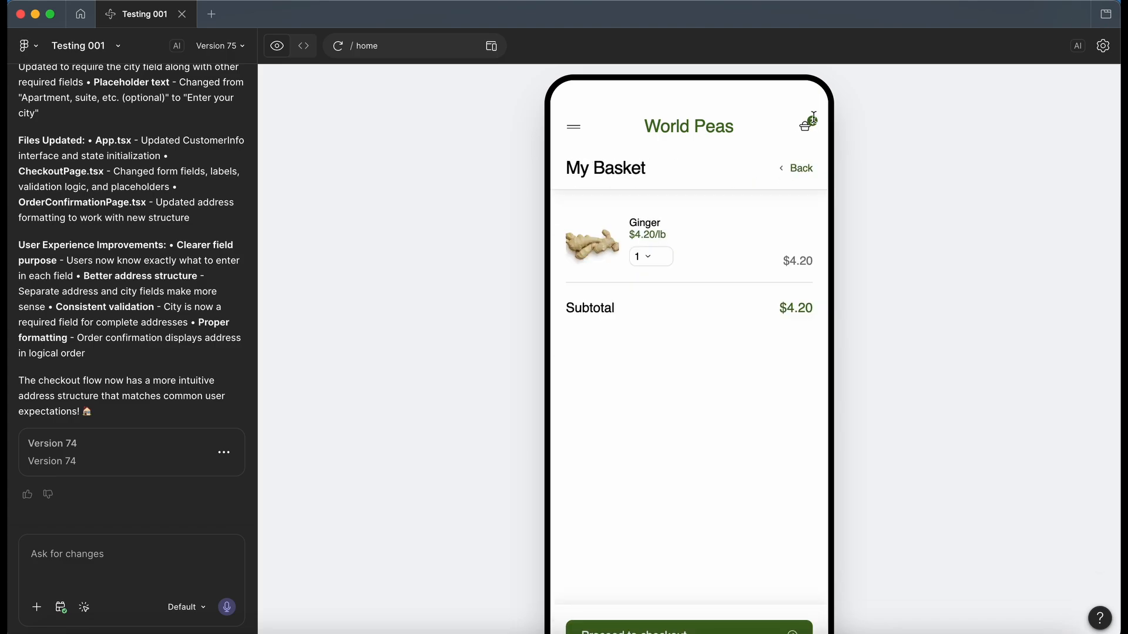
{"action": "scroll", "coordinate": [721, 383], "scroll_direction": "down", "scroll_amount": 3}
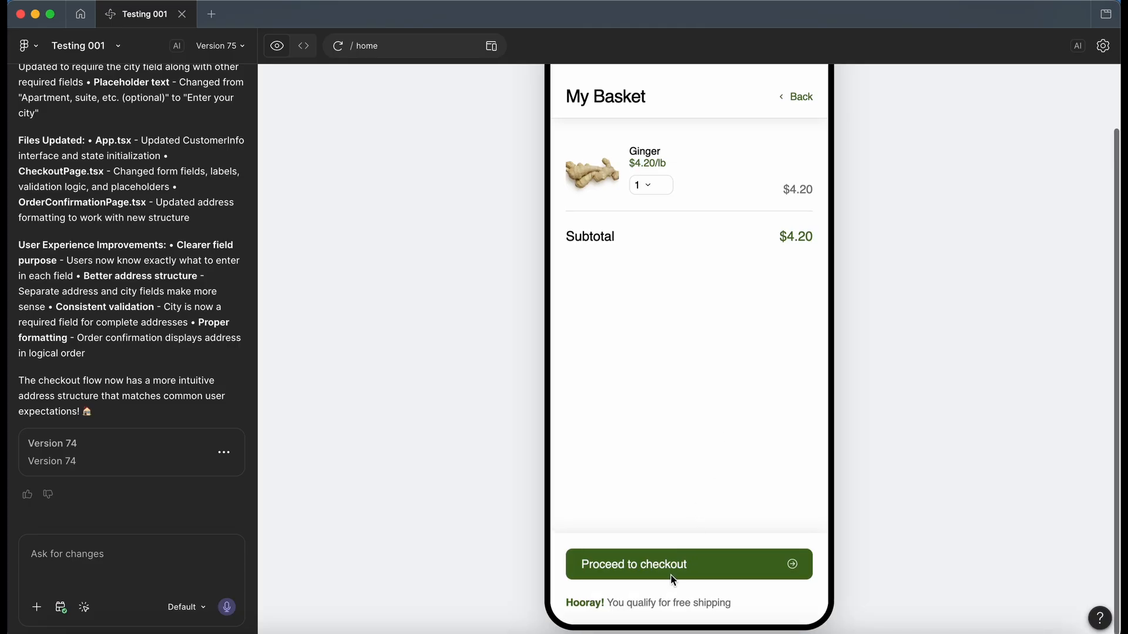
{"action": "left_click", "coordinate": [674, 571]}
{"action": "scroll", "coordinate": [717, 368], "scroll_direction": "up", "scroll_amount": 3}
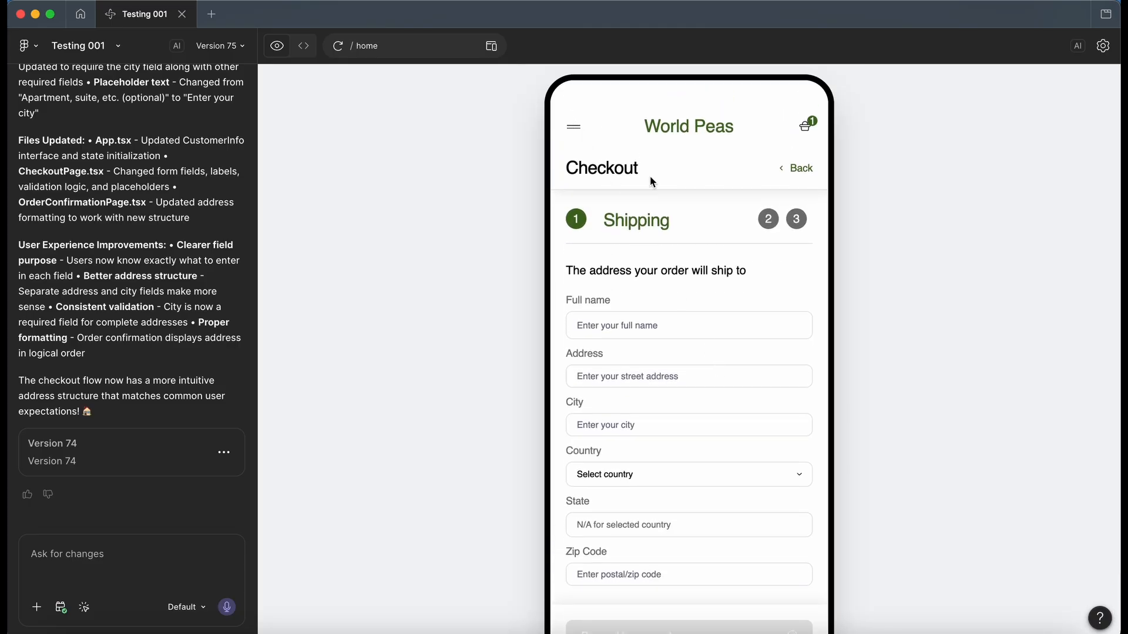
{"action": "left_click", "coordinate": [800, 171]}
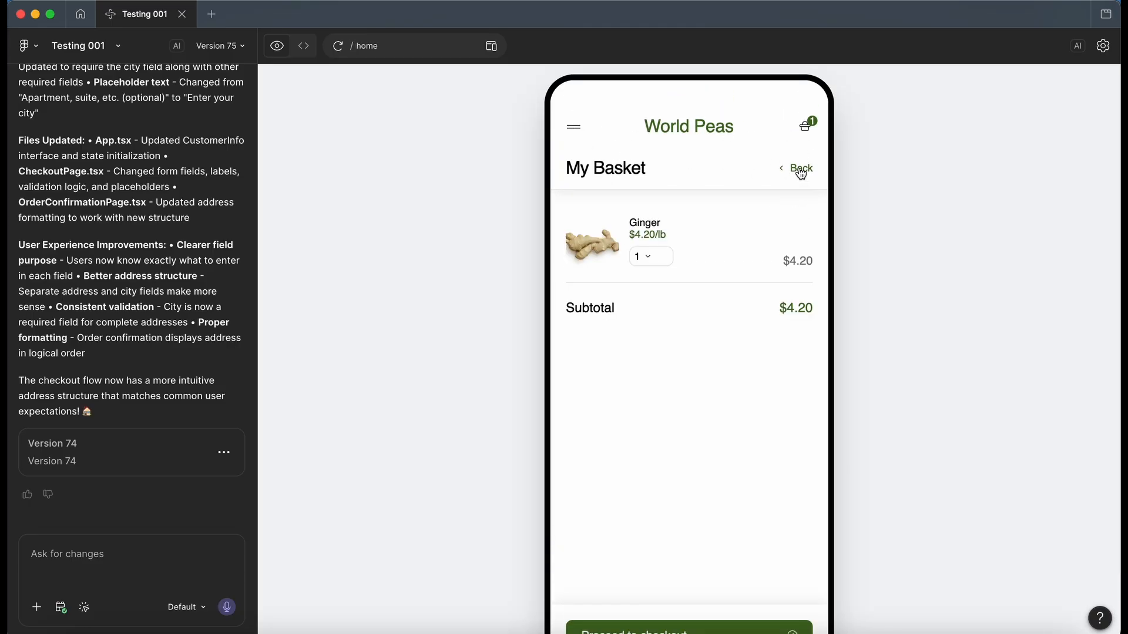
Step: Test the app's navigation menu links for Shop, Who we are and Basket, ending on the Shop page
{"action": "left_click", "coordinate": [579, 128]}
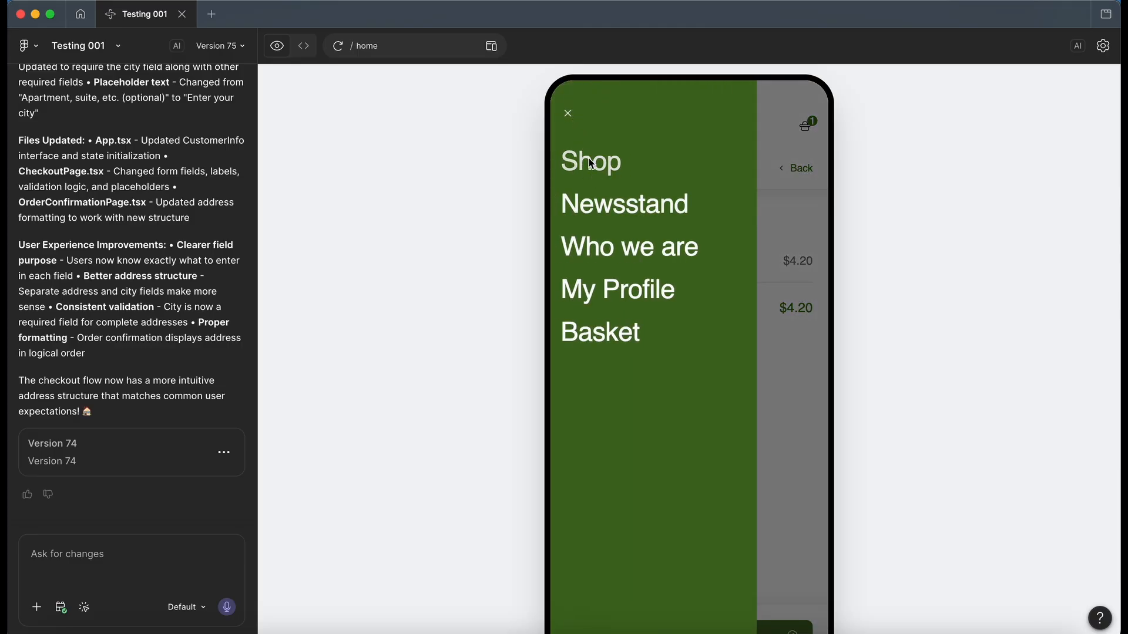
{"action": "left_click", "coordinate": [584, 156]}
{"action": "left_click", "coordinate": [569, 126]}
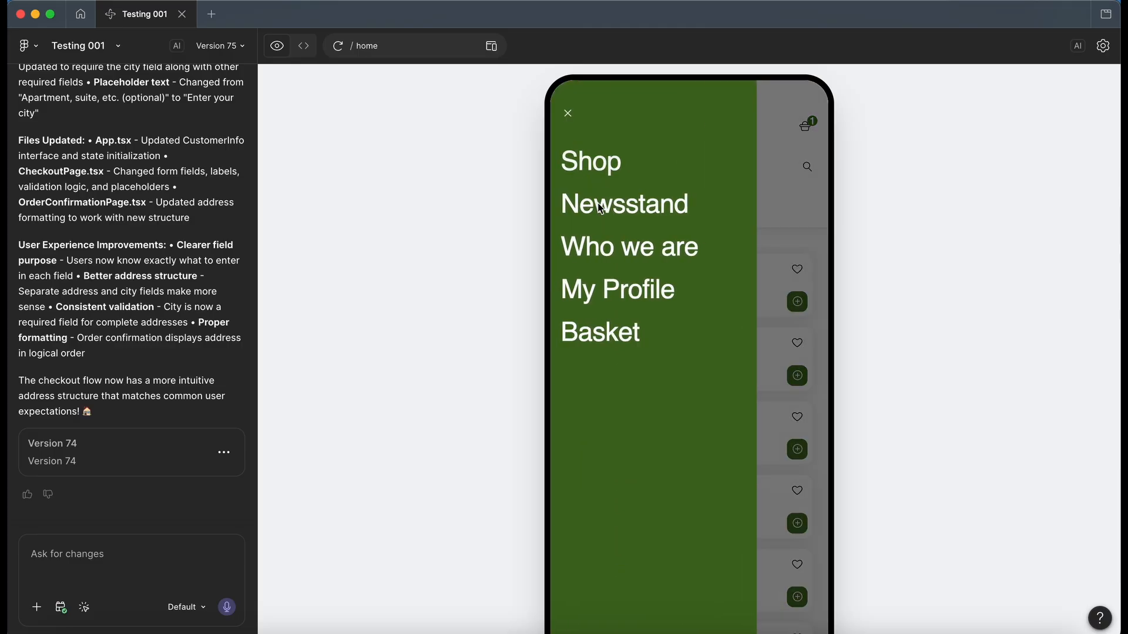
{"action": "left_click", "coordinate": [611, 251]}
{"action": "left_click", "coordinate": [574, 128]}
{"action": "left_click", "coordinate": [609, 327]}
{"action": "left_click", "coordinate": [571, 127]}
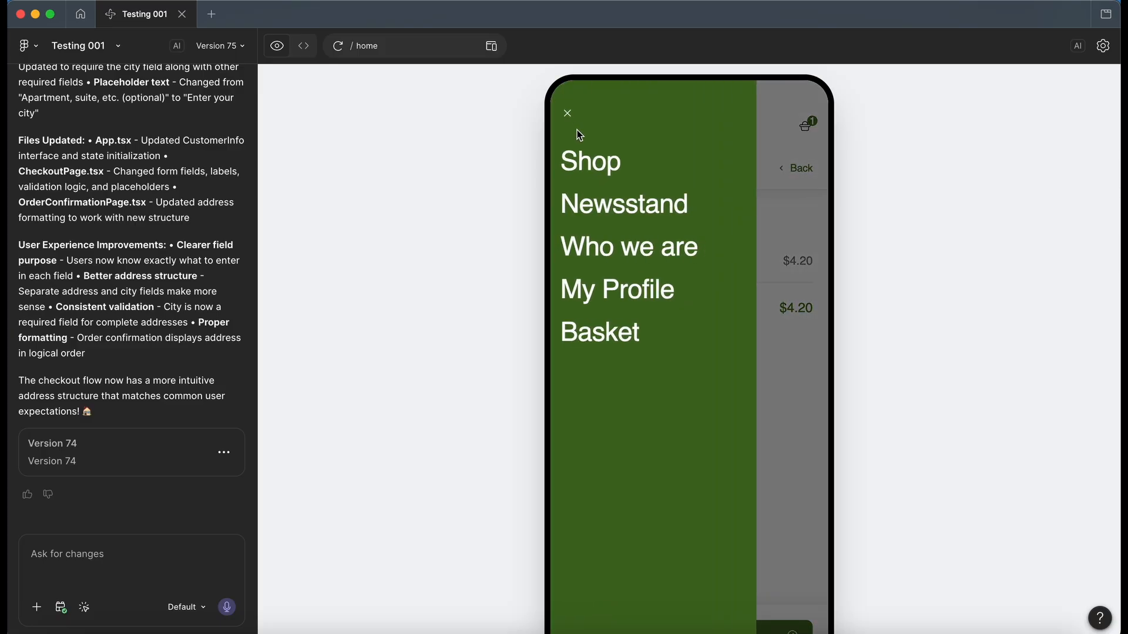
{"action": "left_click", "coordinate": [600, 167]}
{"action": "scroll", "coordinate": [471, 387], "scroll_direction": "up", "scroll_amount": 3}
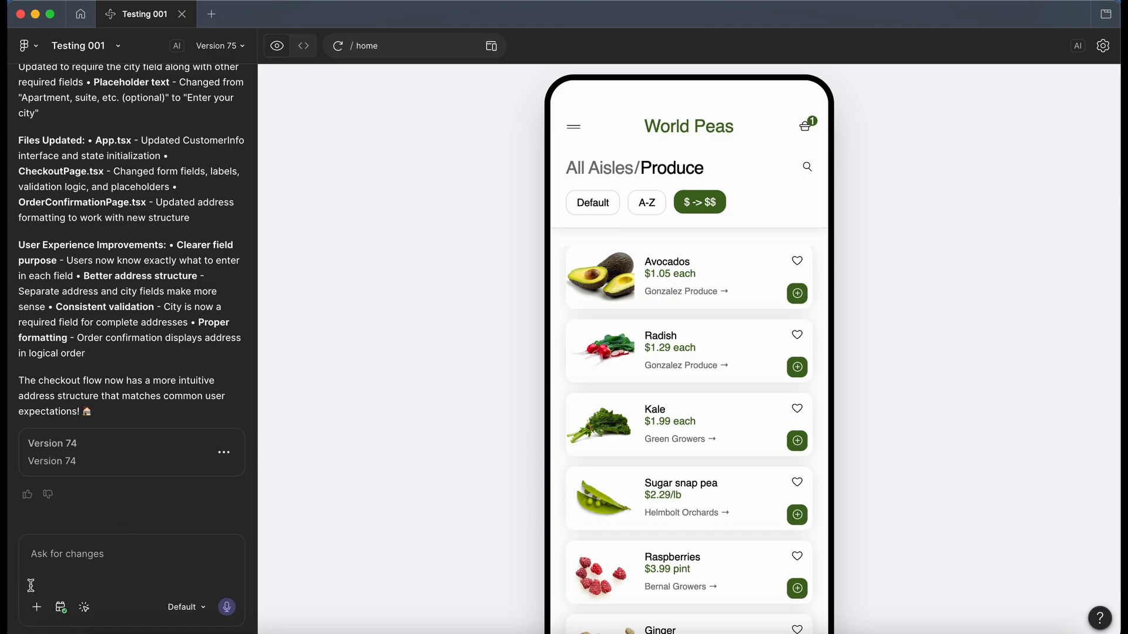
{"action": "left_click", "coordinate": [47, 554]}
{"action": "type", "text": "dsjdnqskjdn"}
{"action": "key", "text": "super+a"}
{"action": "key", "text": "BackSpace"}
Step: Review the chat prompt's available connectors and its design system kits, closing each list again
{"action": "left_click", "coordinate": [36, 607]}
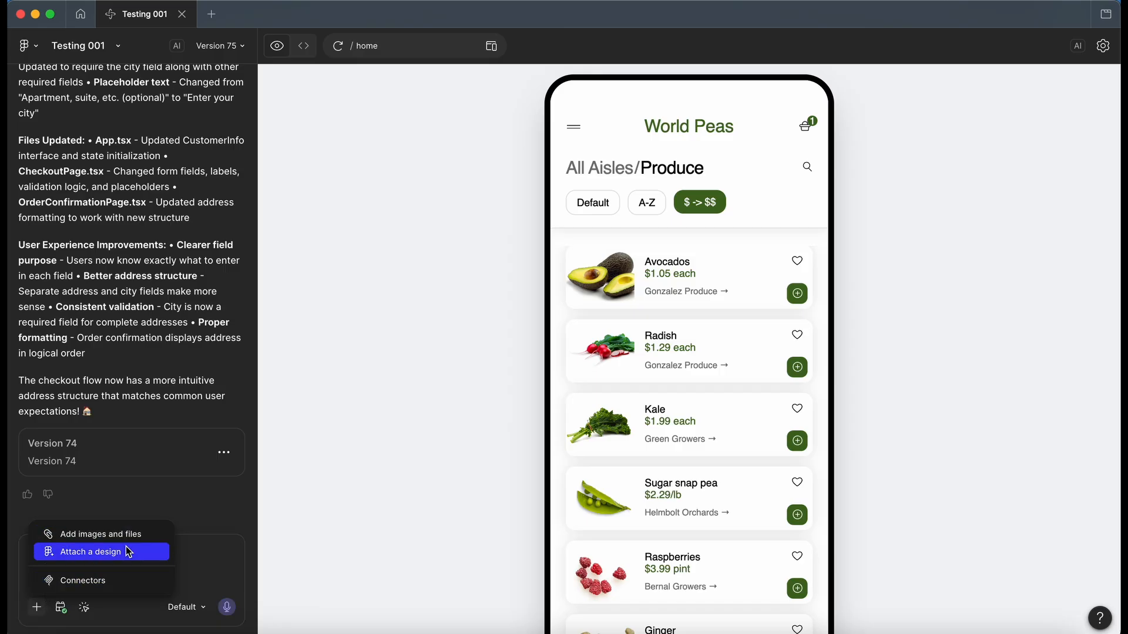
{"action": "left_click", "coordinate": [124, 580]}
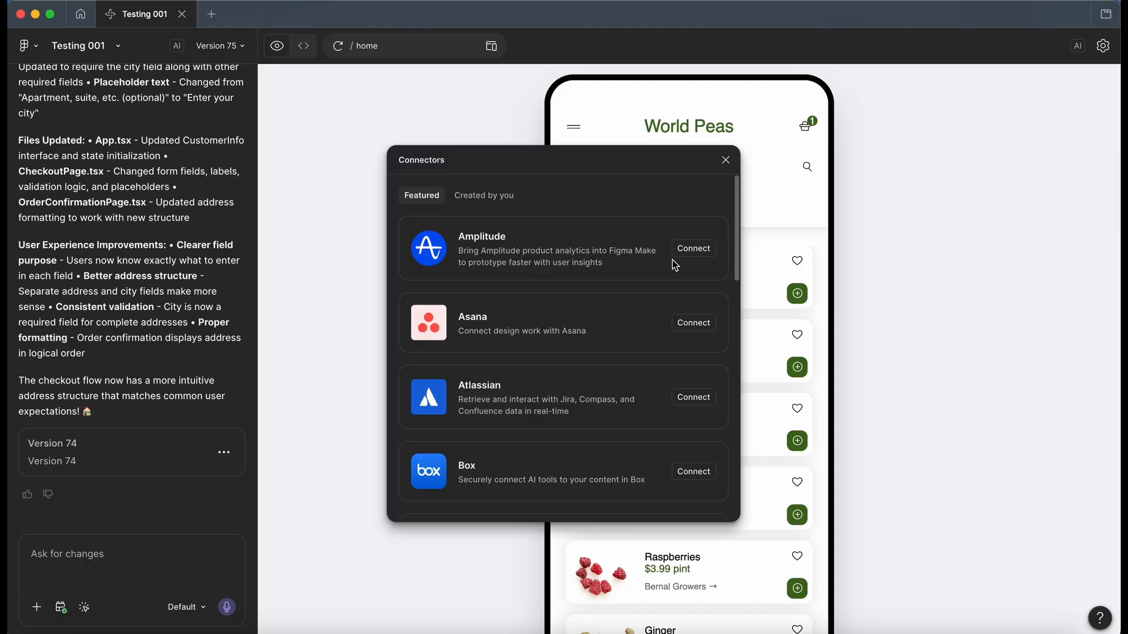
{"action": "left_click", "coordinate": [726, 160]}
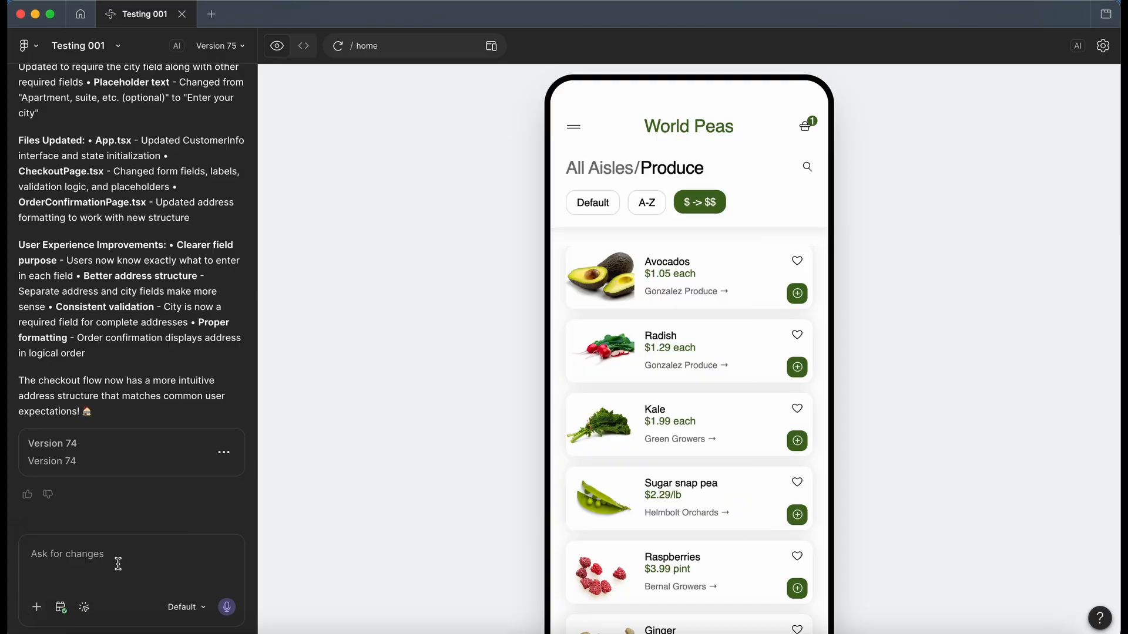
{"action": "left_click", "coordinate": [61, 606]}
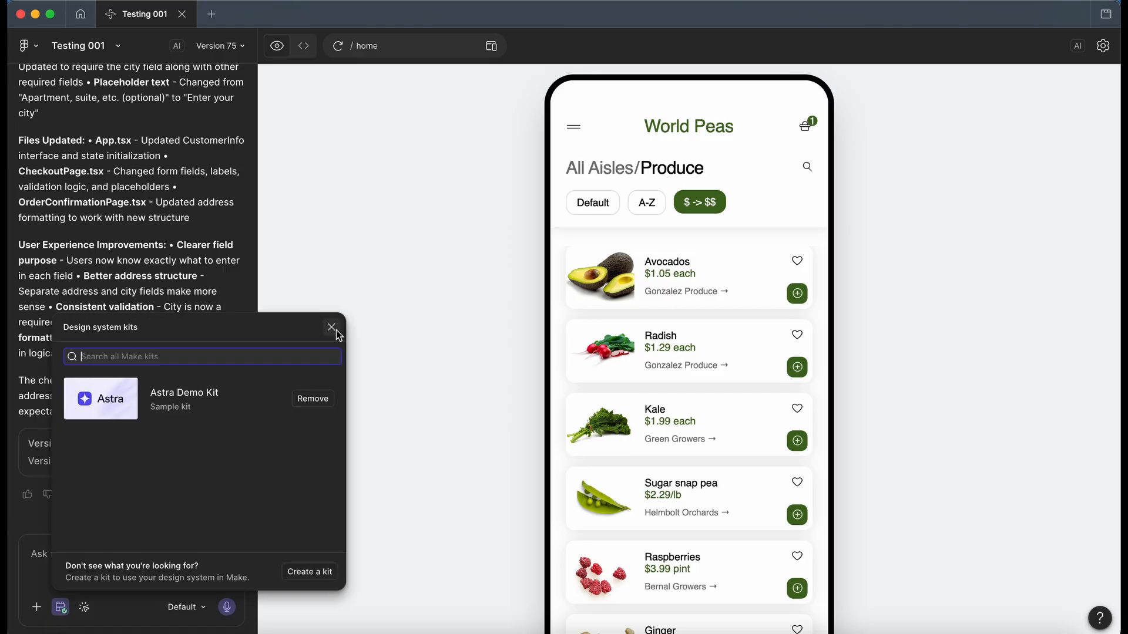
{"action": "left_click", "coordinate": [335, 330]}
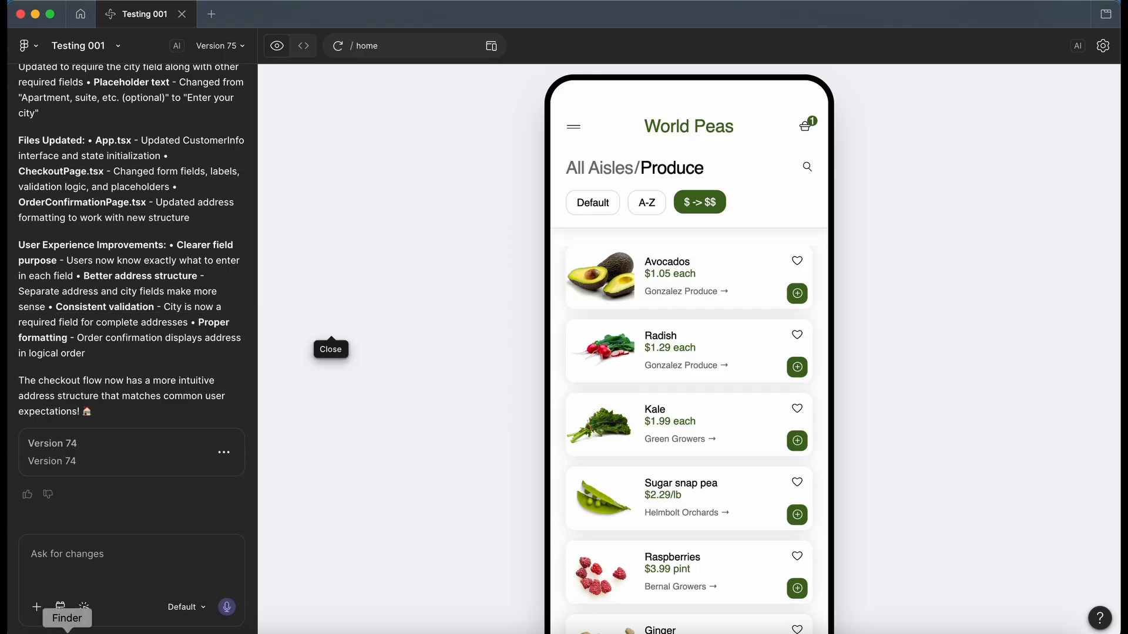
Step: In edit mode, try enlarging the World Peas heading to font size 40, and discard the edit
{"action": "left_click", "coordinate": [84, 607]}
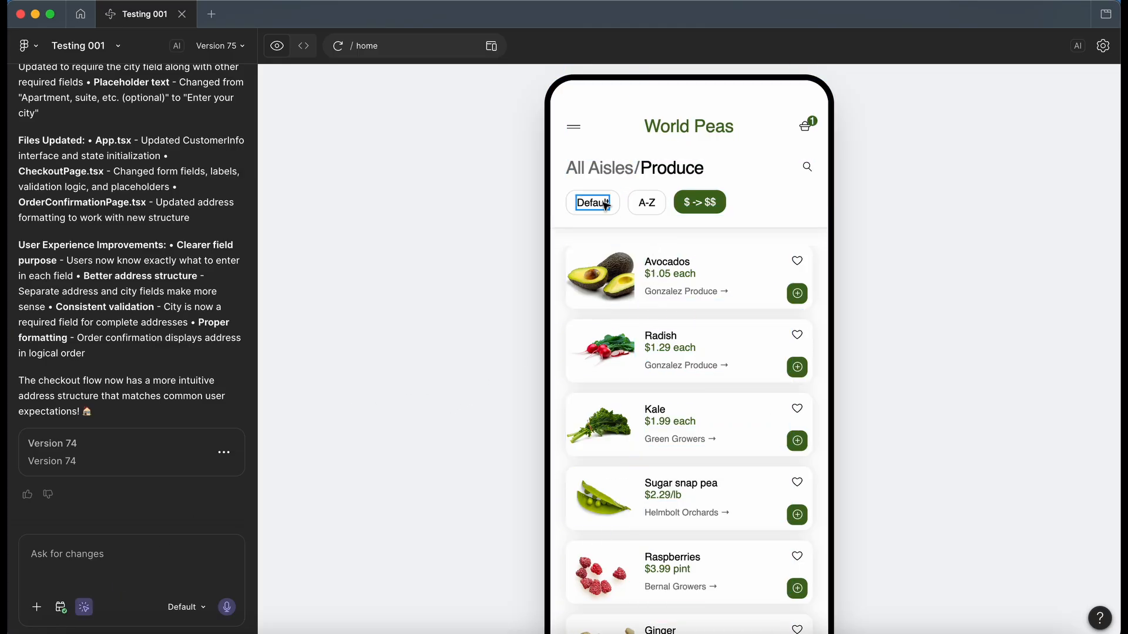
{"action": "left_click", "coordinate": [681, 130]}
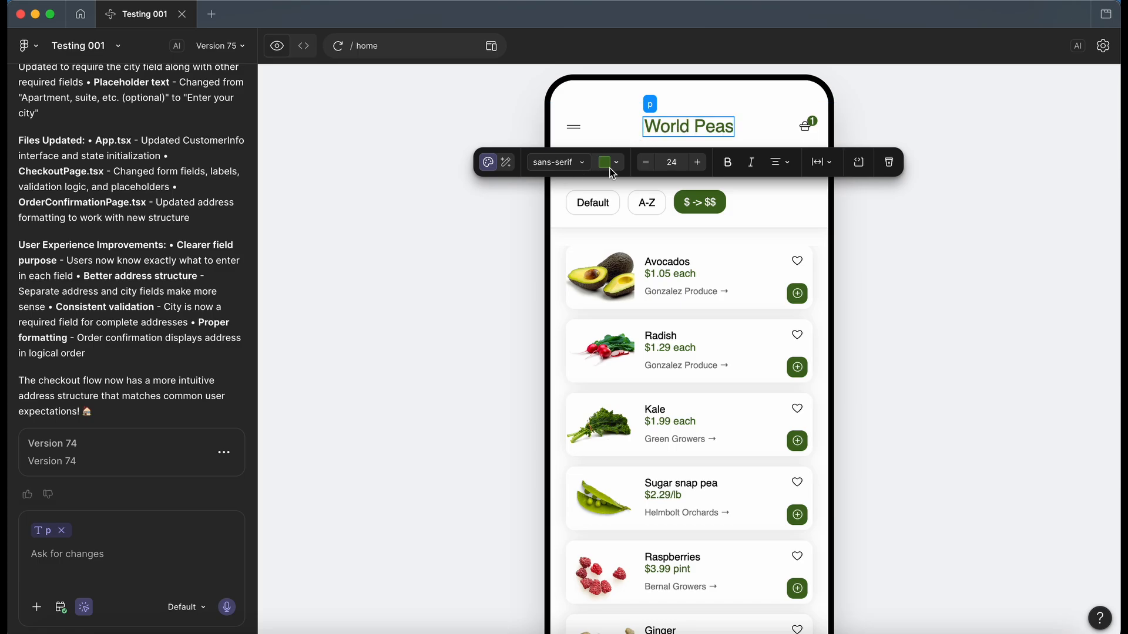
{"action": "left_click", "coordinate": [697, 163]}
{"action": "left_click", "coordinate": [700, 166]}
{"action": "left_click", "coordinate": [699, 167]}
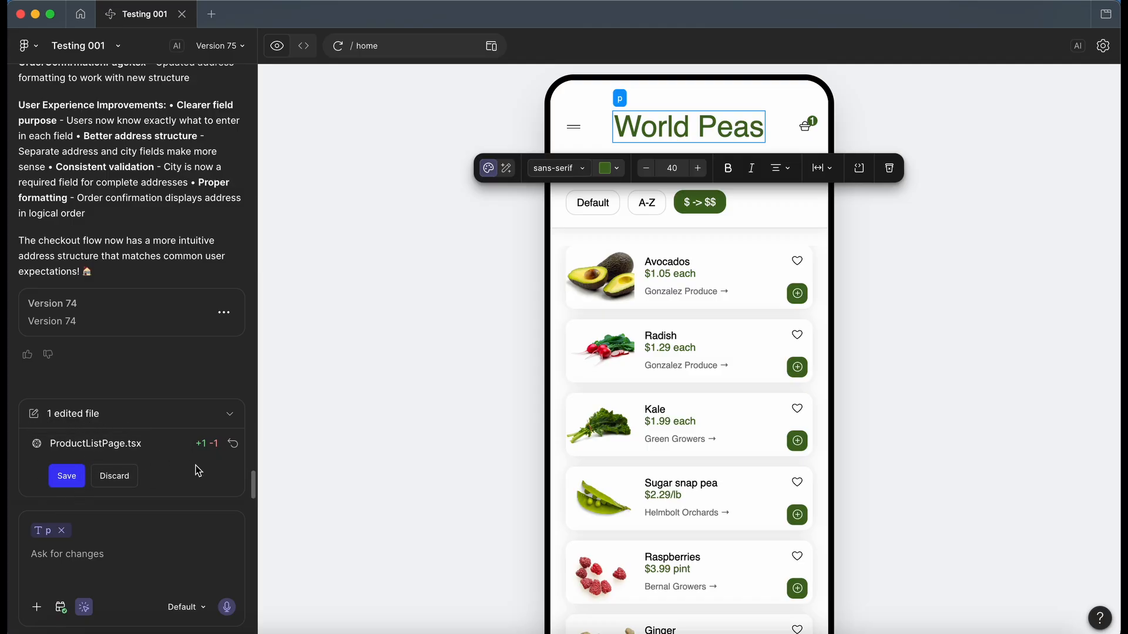
{"action": "left_click", "coordinate": [119, 478]}
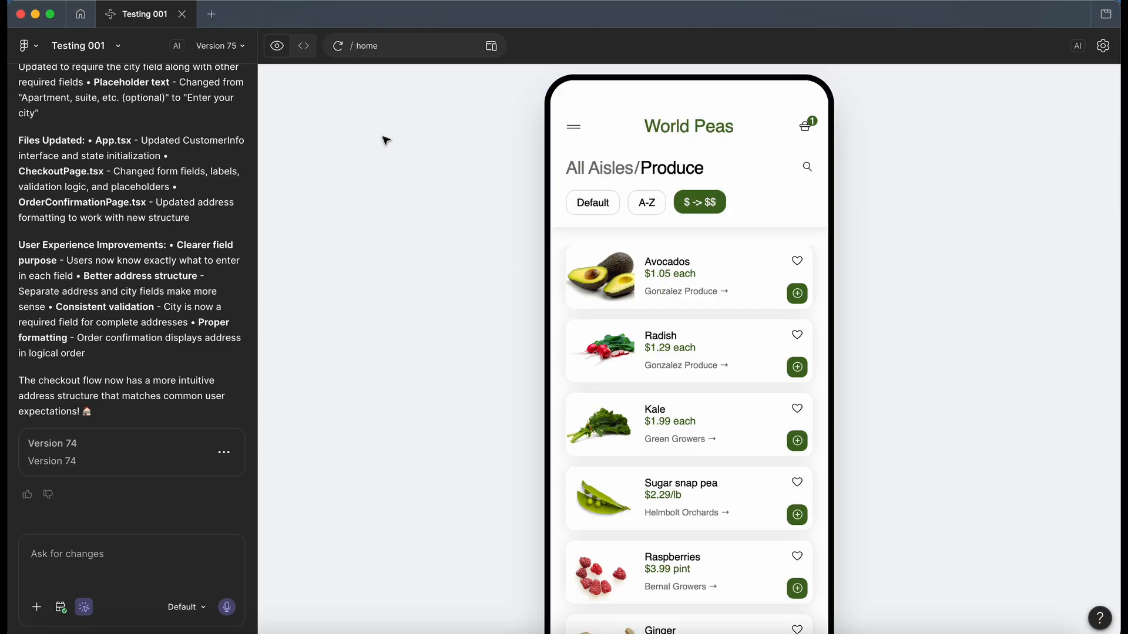
Step: Check the available AI models, the file's settings and integration options, and the preview's page list
{"action": "left_click", "coordinate": [197, 607]}
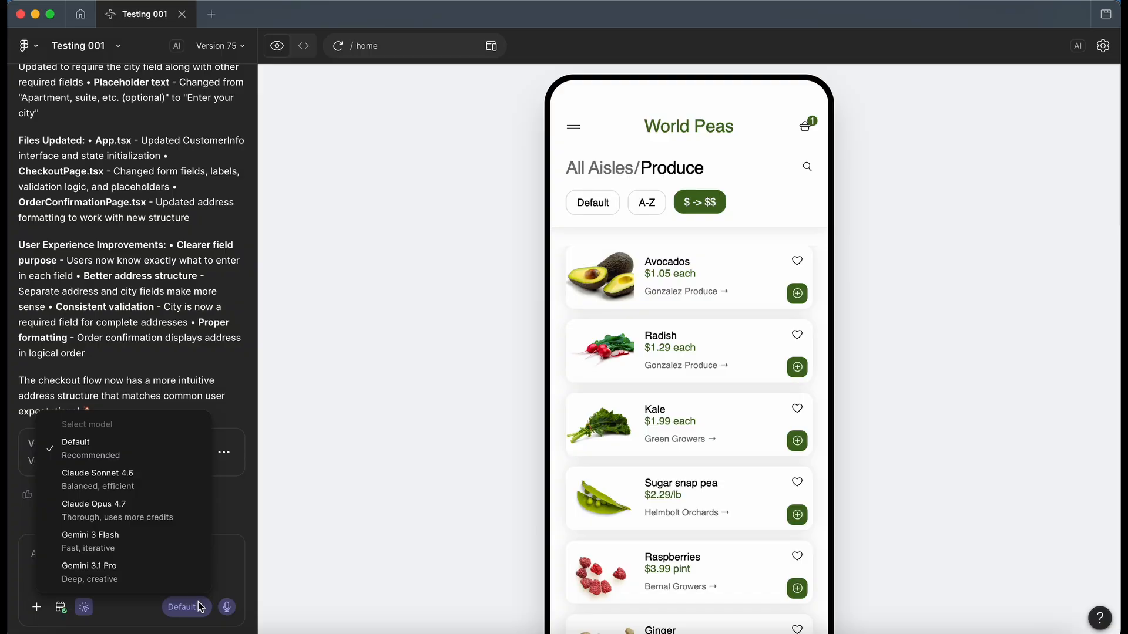
{"action": "left_click", "coordinate": [198, 610]}
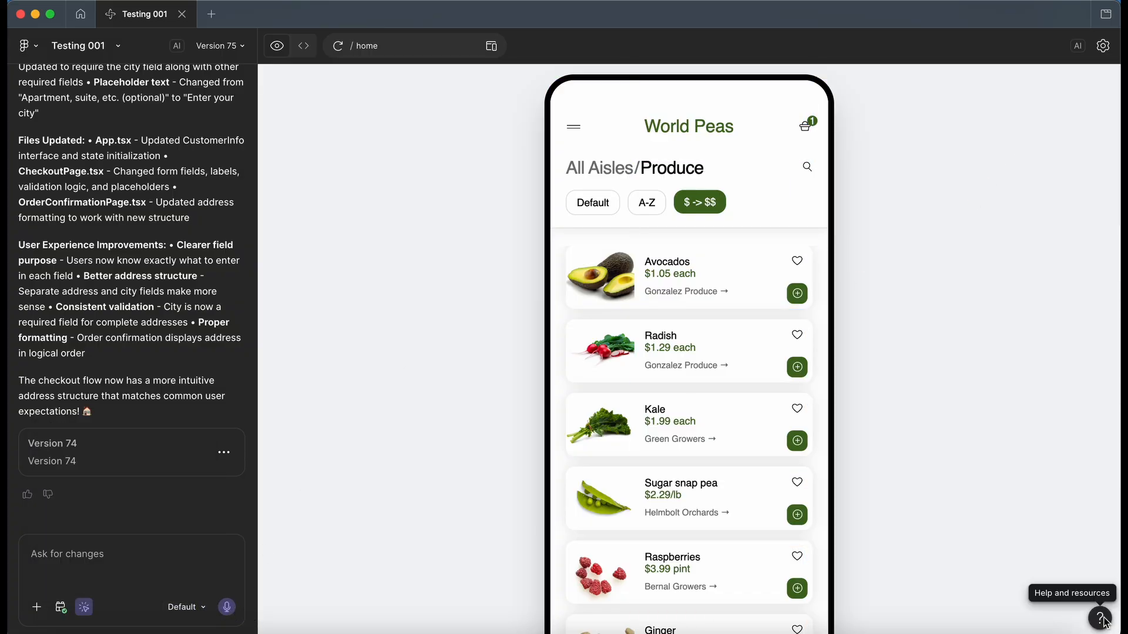
{"action": "left_click", "coordinate": [1103, 47]}
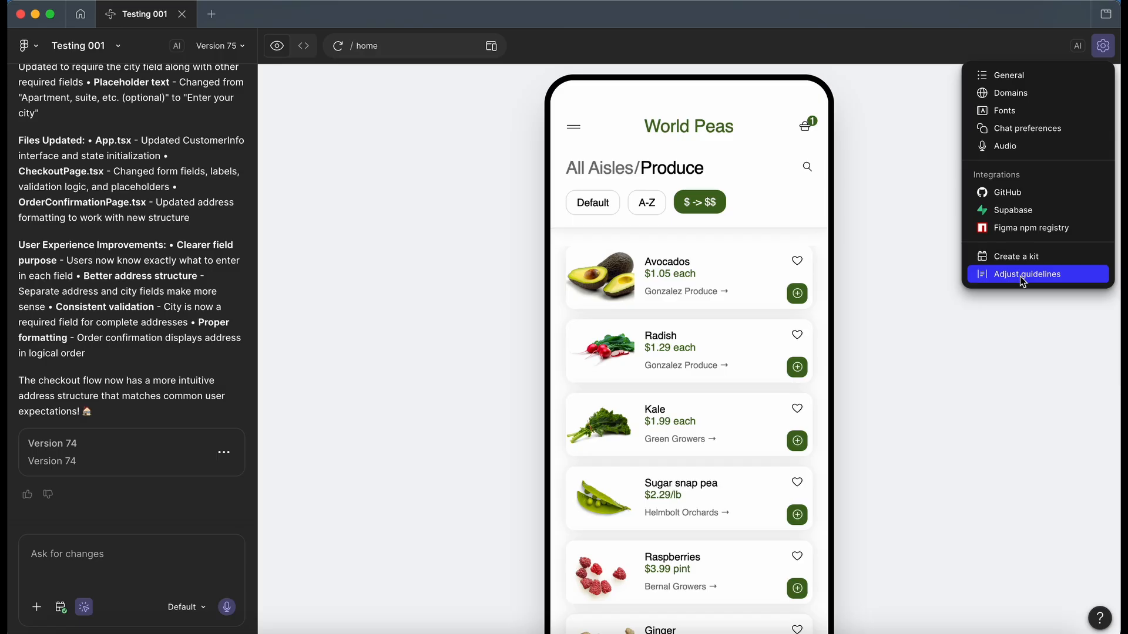
{"action": "left_click", "coordinate": [422, 45]}
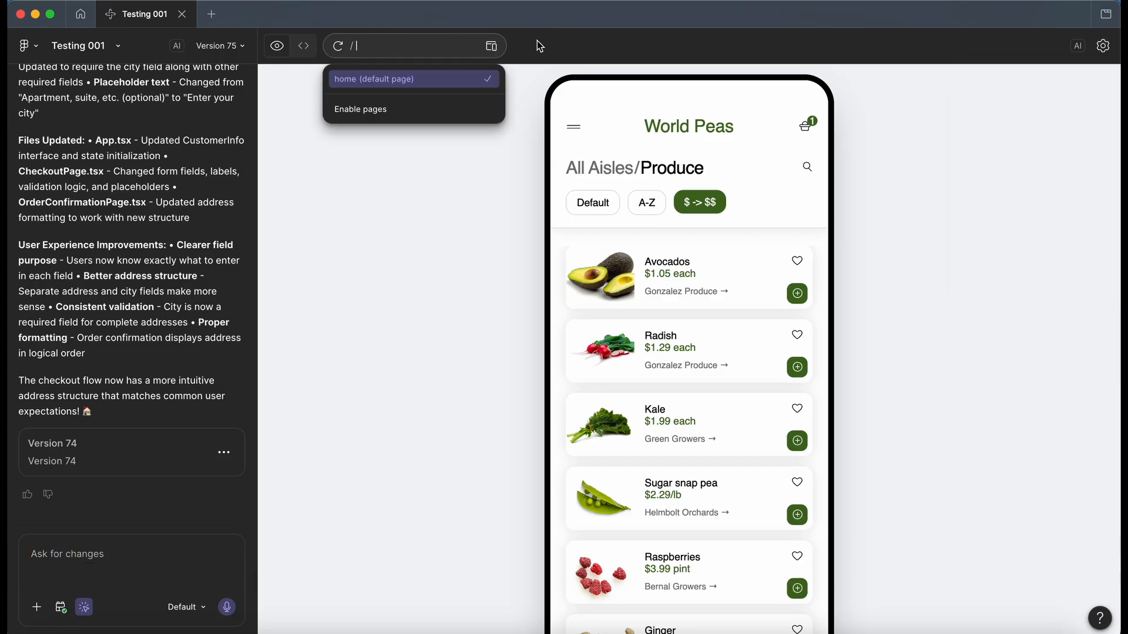
{"action": "left_click", "coordinate": [513, 93]}
Step: Show the app in the iPhone 16 device view, examine the available device sizes and return to the full preview
{"action": "left_click", "coordinate": [492, 47]}
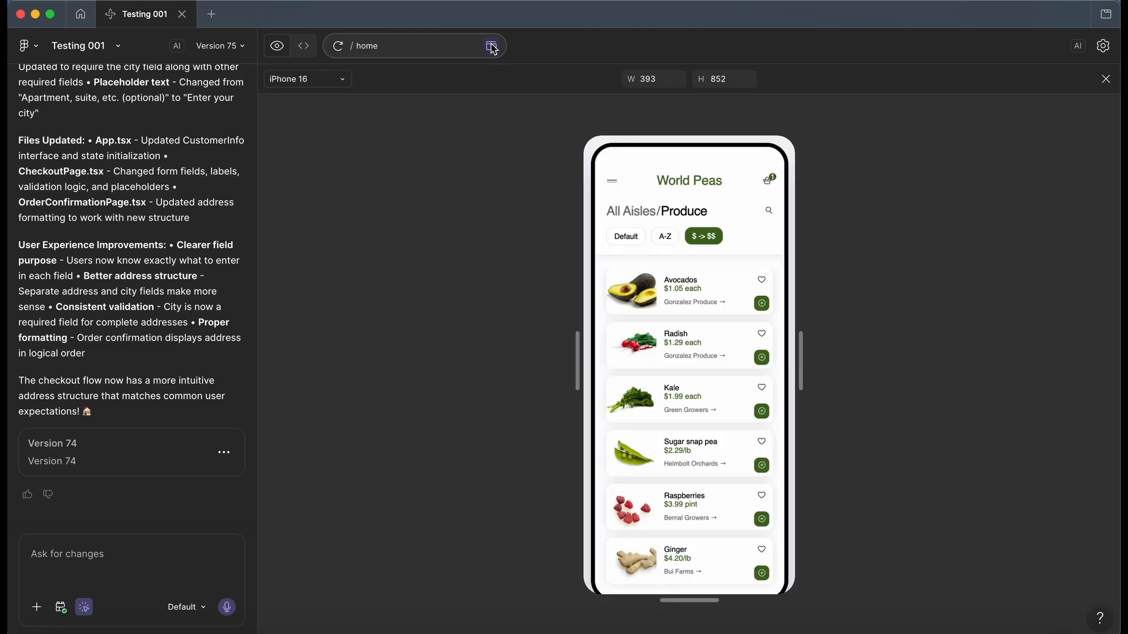
{"action": "left_click", "coordinate": [492, 47]}
{"action": "left_click", "coordinate": [492, 47]}
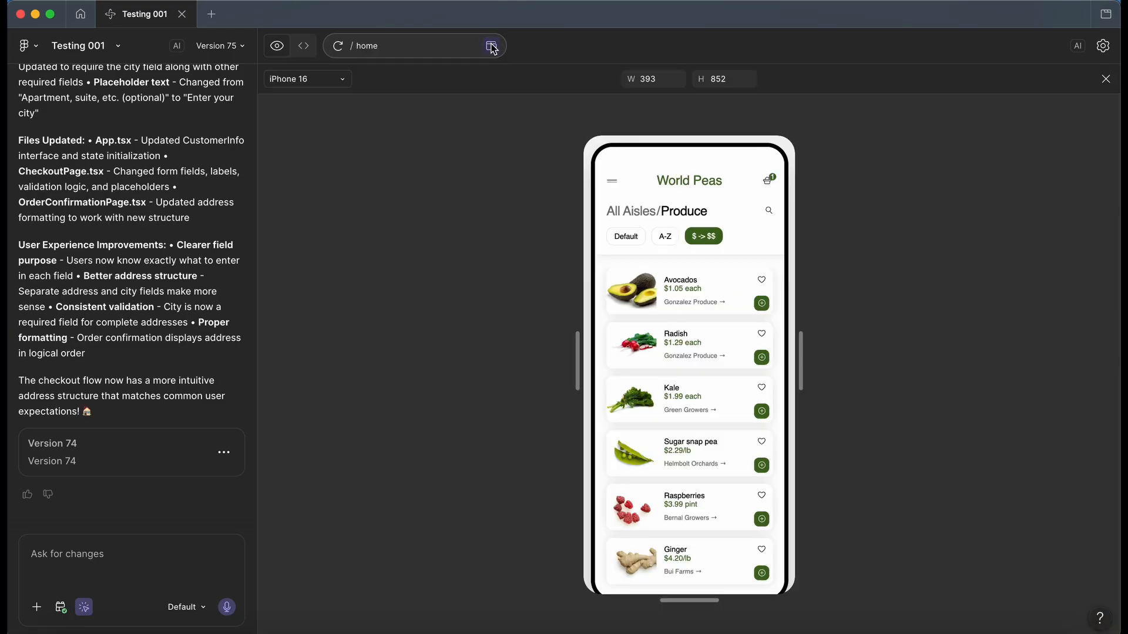
{"action": "left_click", "coordinate": [306, 81]}
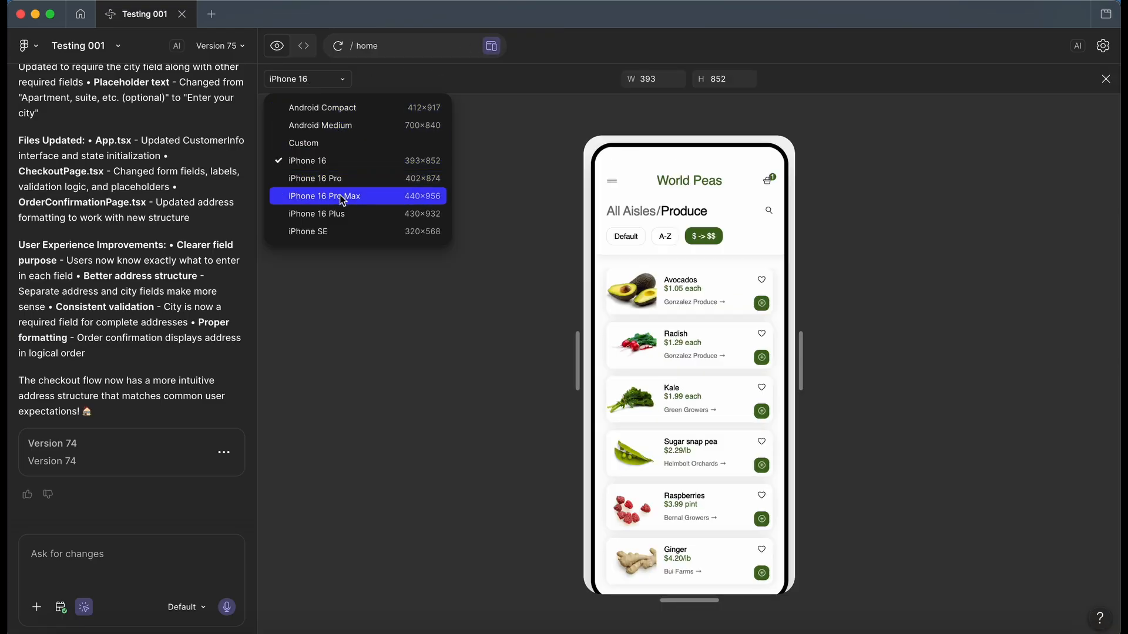
{"action": "left_click", "coordinate": [278, 47]}
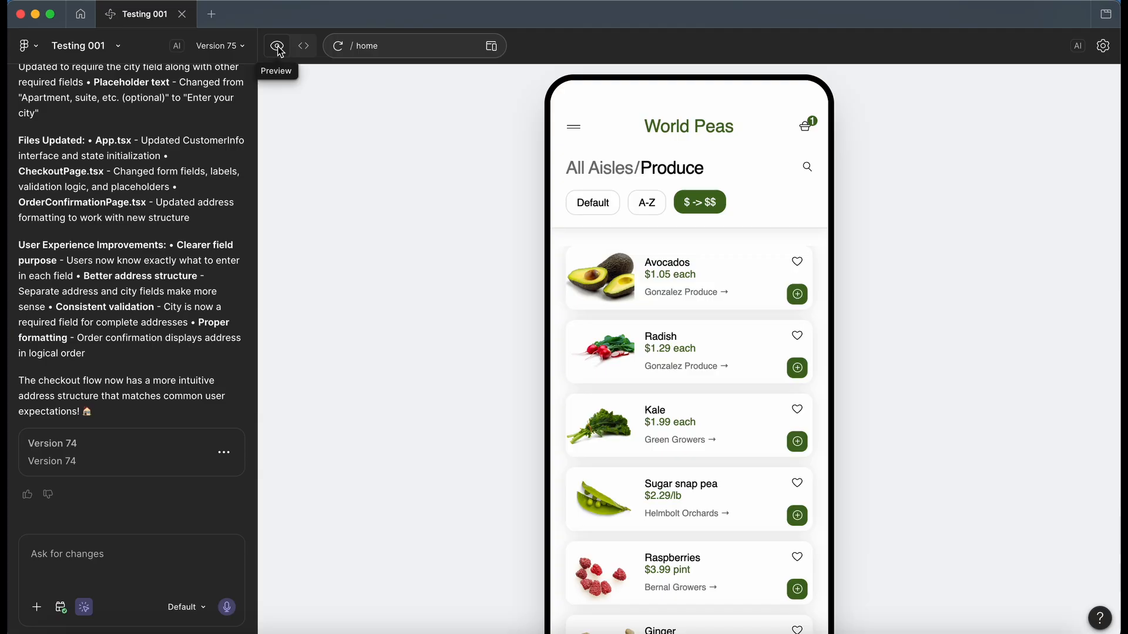
Step: Look over package.json in the code view and the console messages beneath the preview, closing each again
{"action": "left_click", "coordinate": [304, 47]}
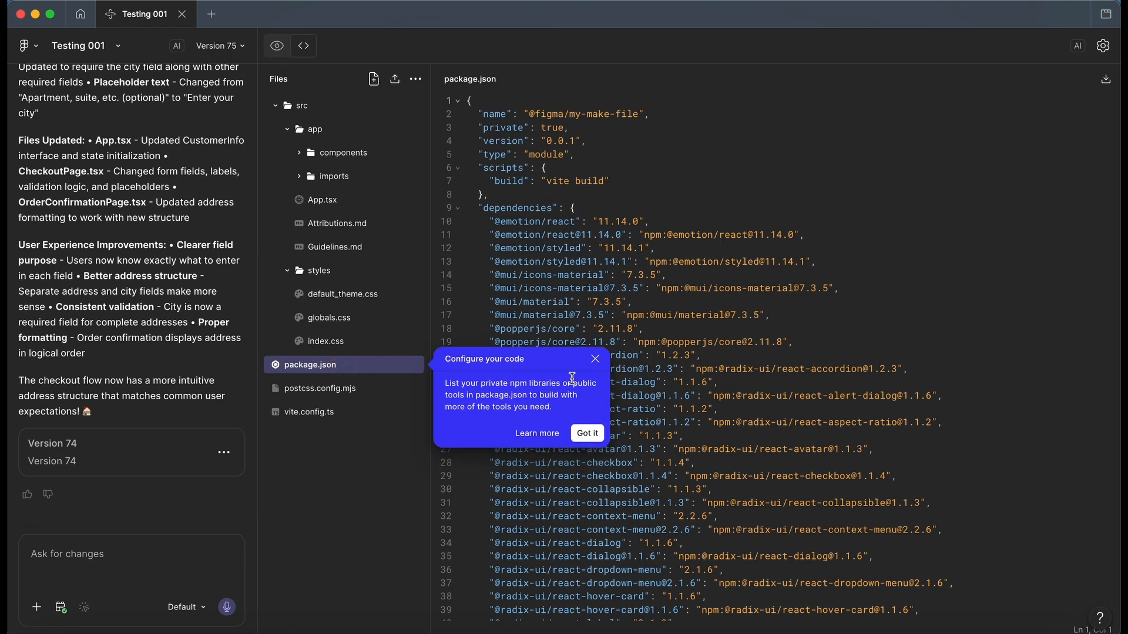
{"action": "left_click", "coordinate": [596, 360]}
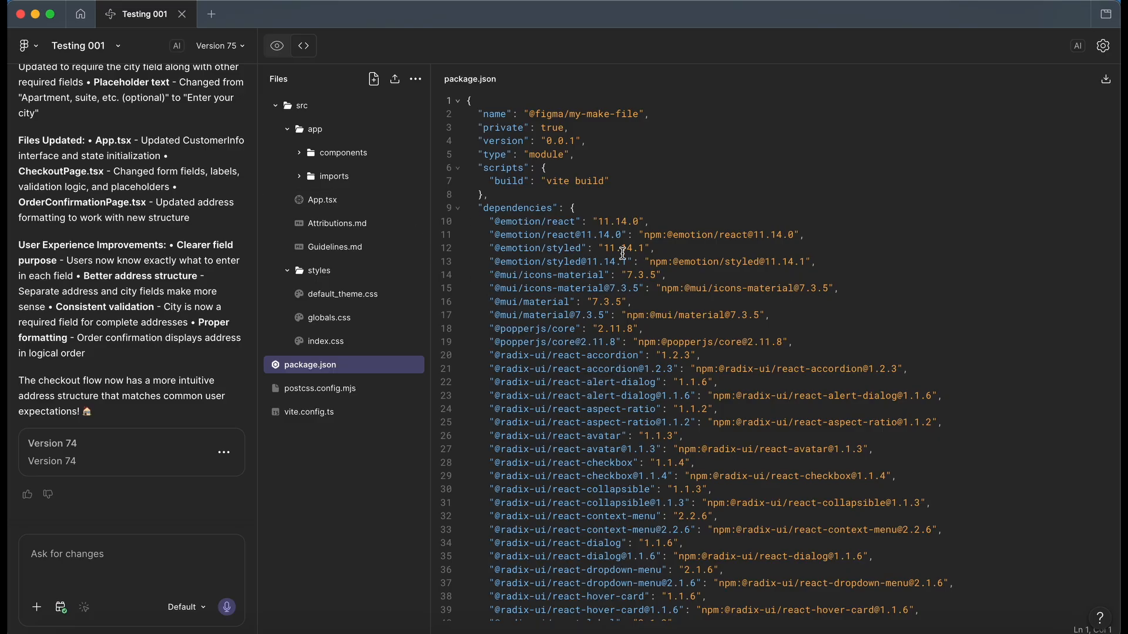
{"action": "left_click", "coordinate": [278, 46]}
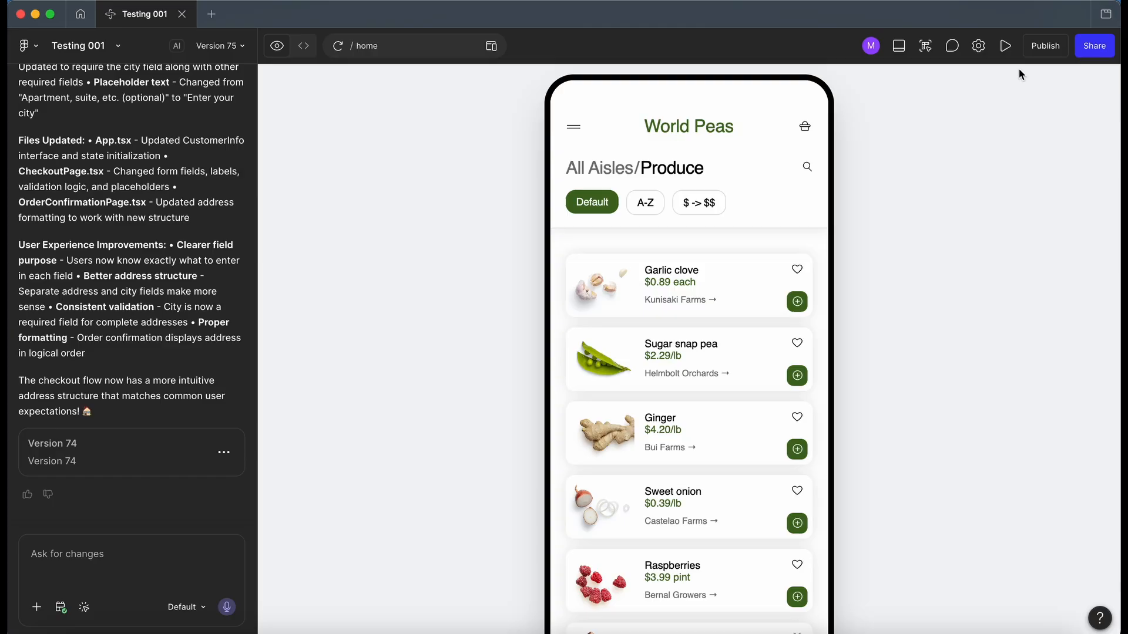
{"action": "left_click", "coordinate": [898, 48]}
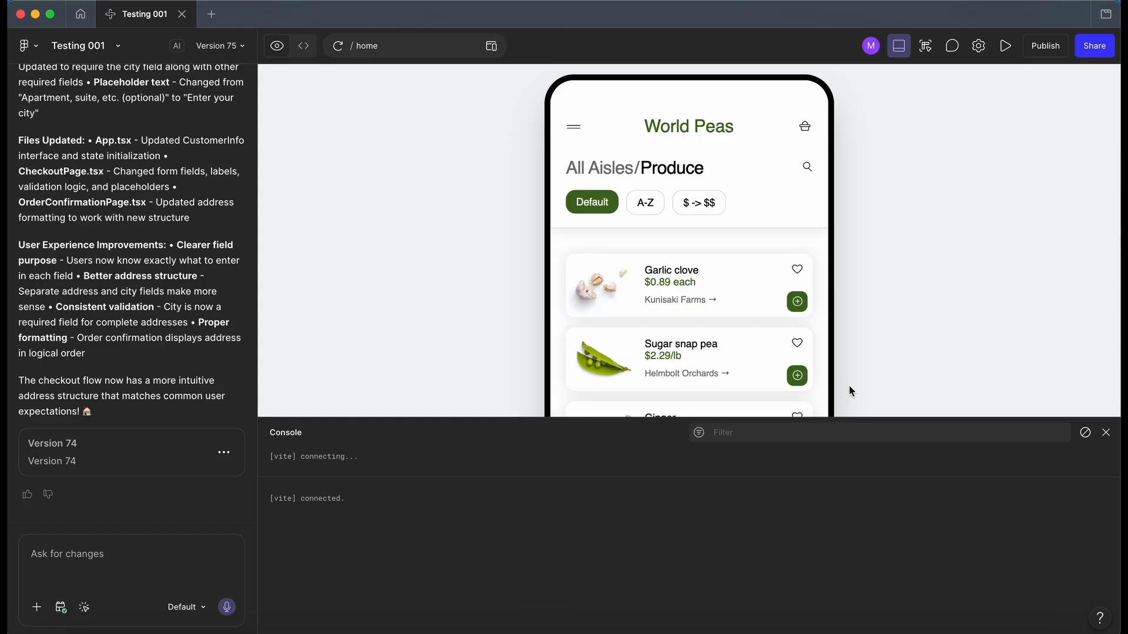
{"action": "left_click", "coordinate": [899, 47]}
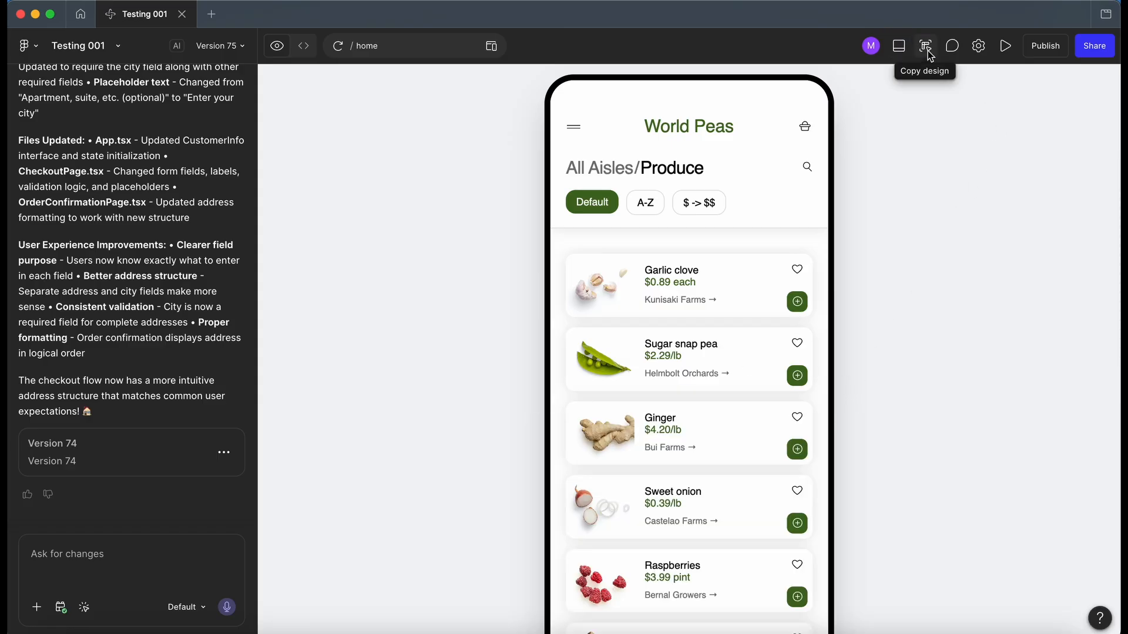
Step: Open the file's comments and try starting a comment beside the Produce heading, leaving without posting it
{"action": "left_click", "coordinate": [953, 49]}
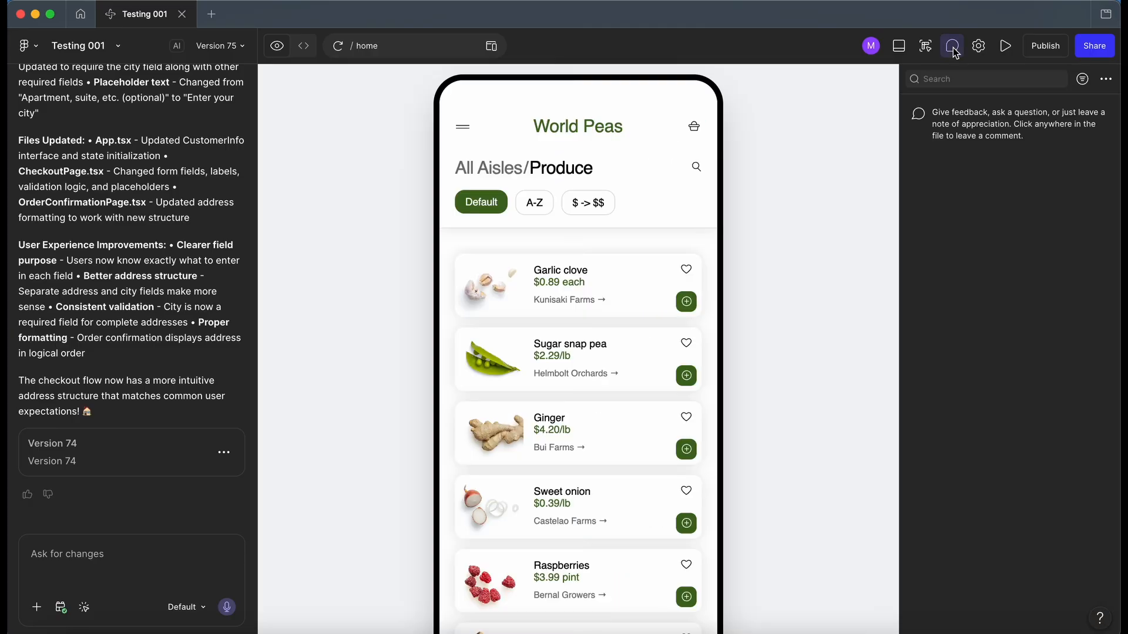
{"action": "left_click", "coordinate": [698, 164]}
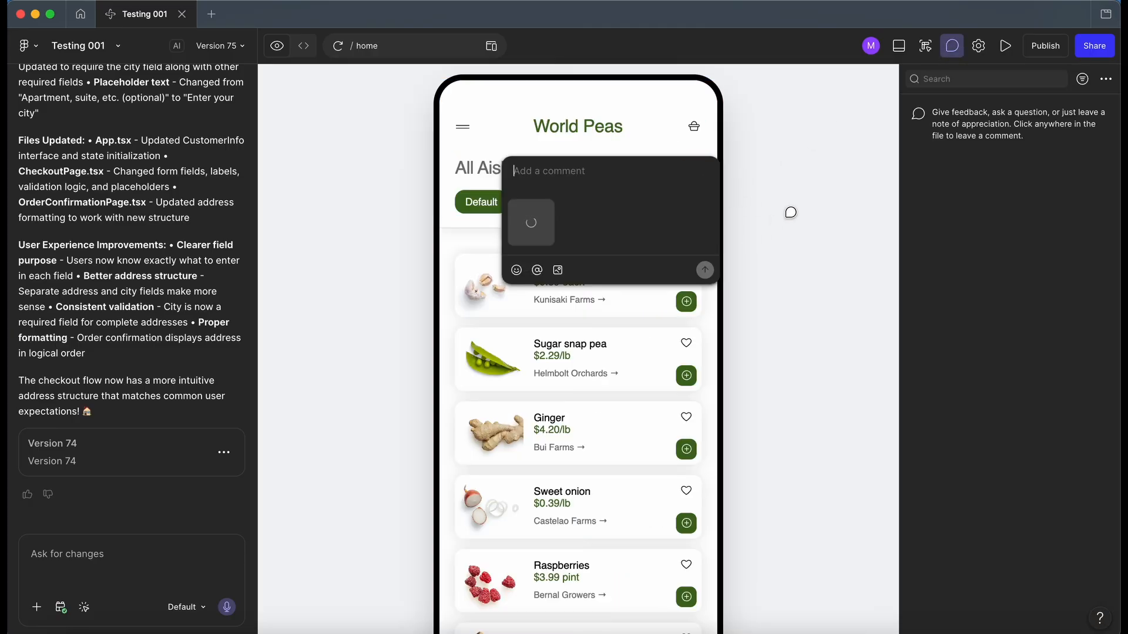
{"action": "key", "text": "Escape"}
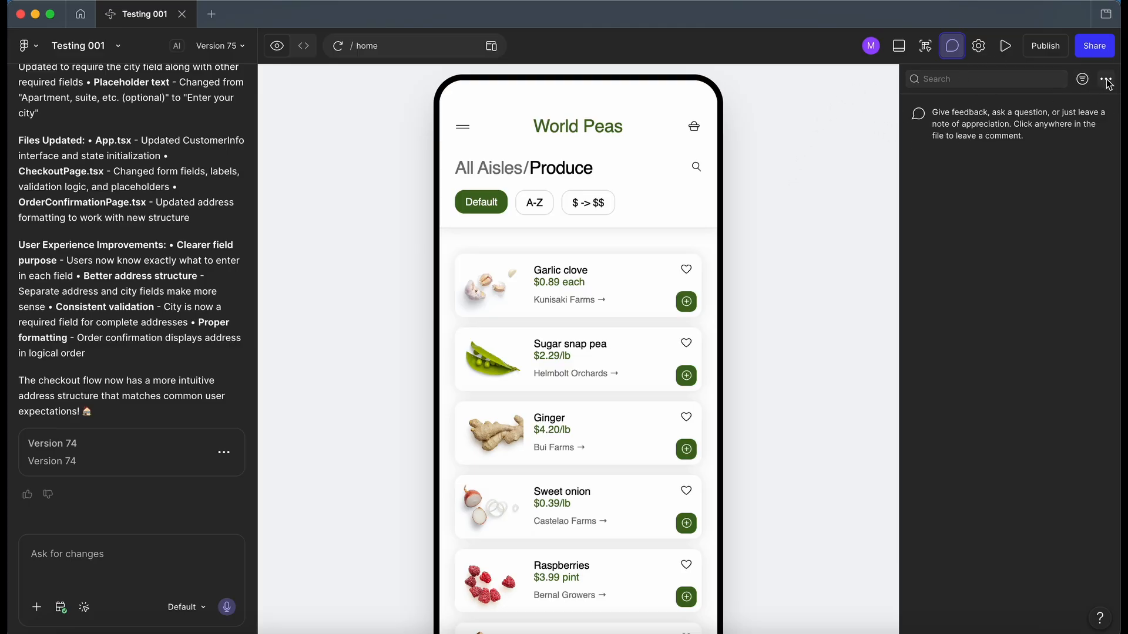
{"action": "left_click", "coordinate": [952, 46]}
Step: Review the file's settings list and its publishing and sharing options, closing each without making changes
{"action": "left_click", "coordinate": [977, 48]}
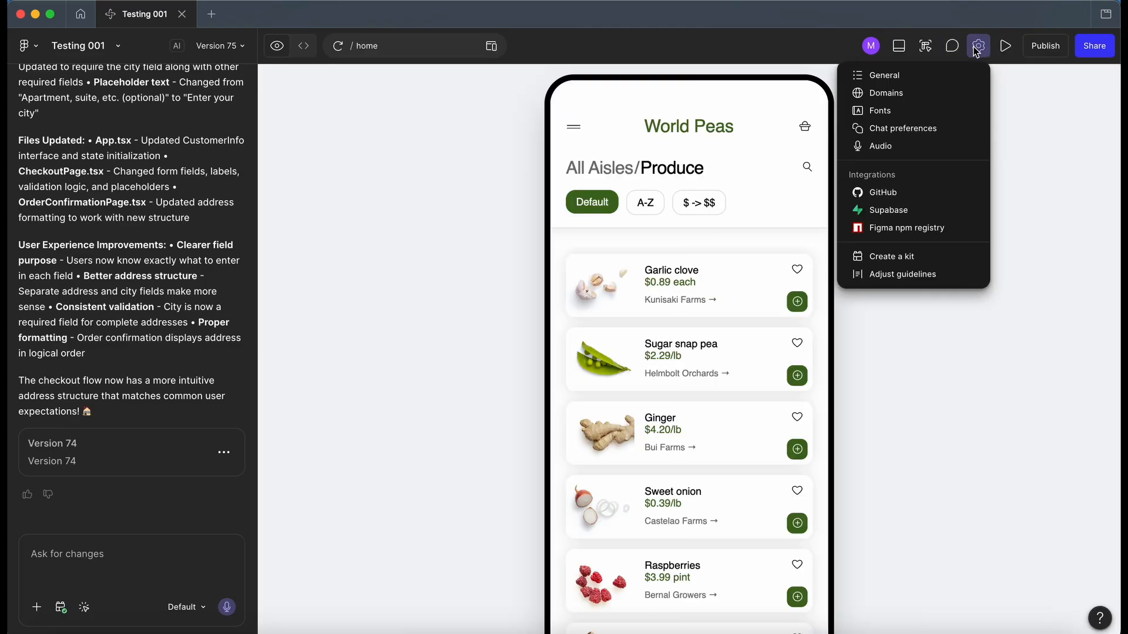
{"action": "left_click", "coordinate": [1003, 76]}
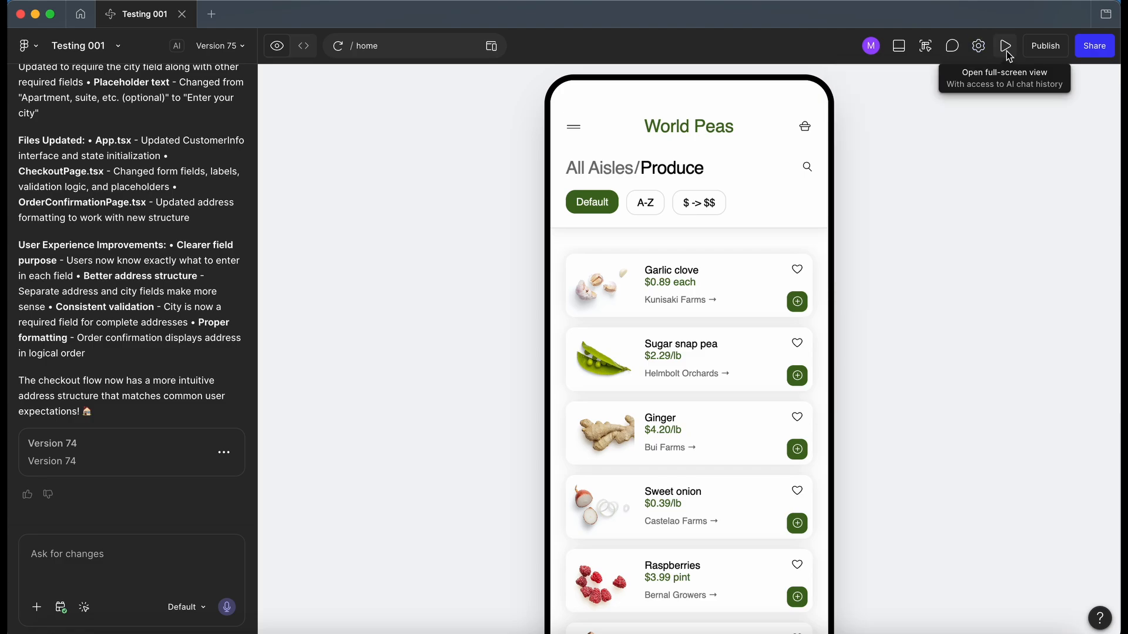
{"action": "left_click", "coordinate": [1045, 55]}
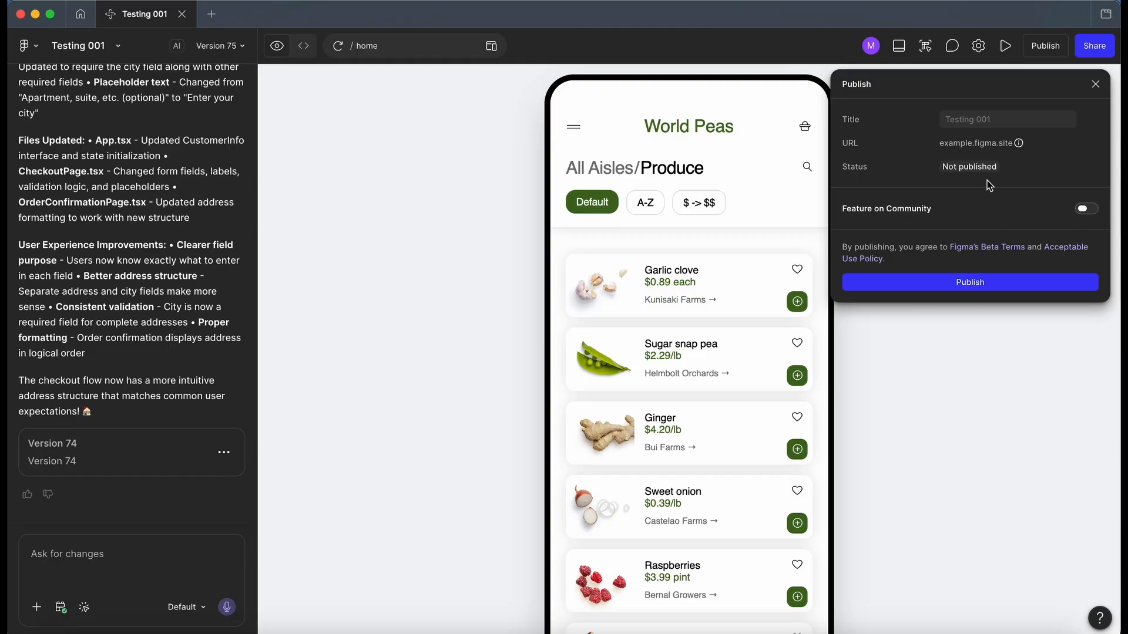
{"action": "left_click", "coordinate": [1096, 84]}
{"action": "left_click", "coordinate": [1097, 49]}
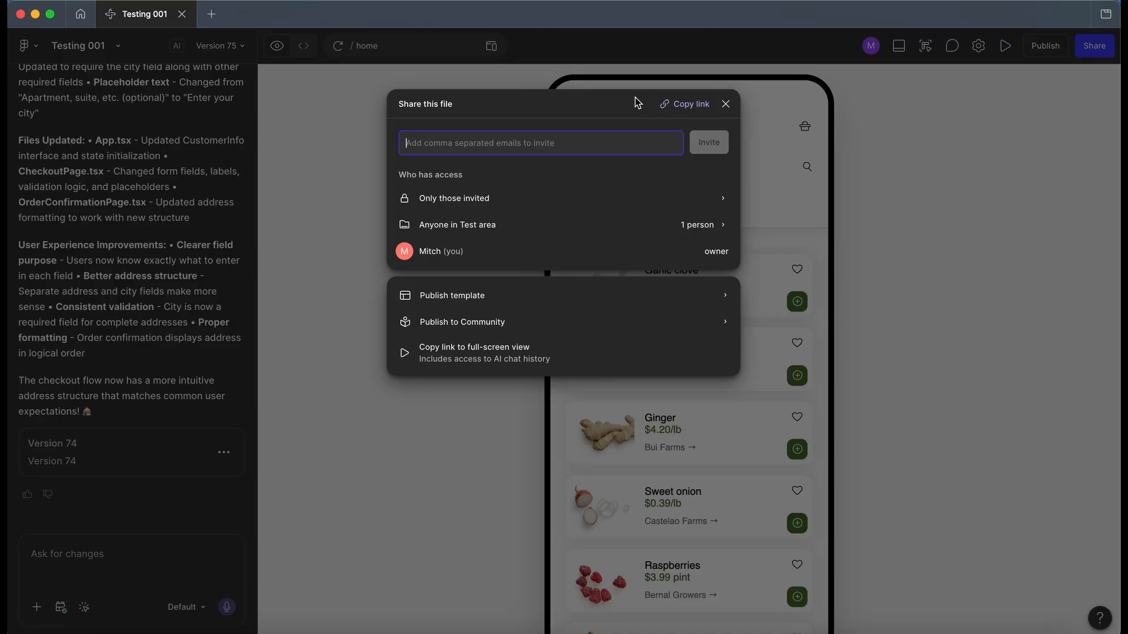
{"action": "left_click", "coordinate": [725, 105]}
{"action": "scroll", "coordinate": [820, 161], "scroll_direction": "down", "scroll_amount": 1}
{"action": "scroll", "coordinate": [820, 160], "scroll_direction": "up", "scroll_amount": 1}
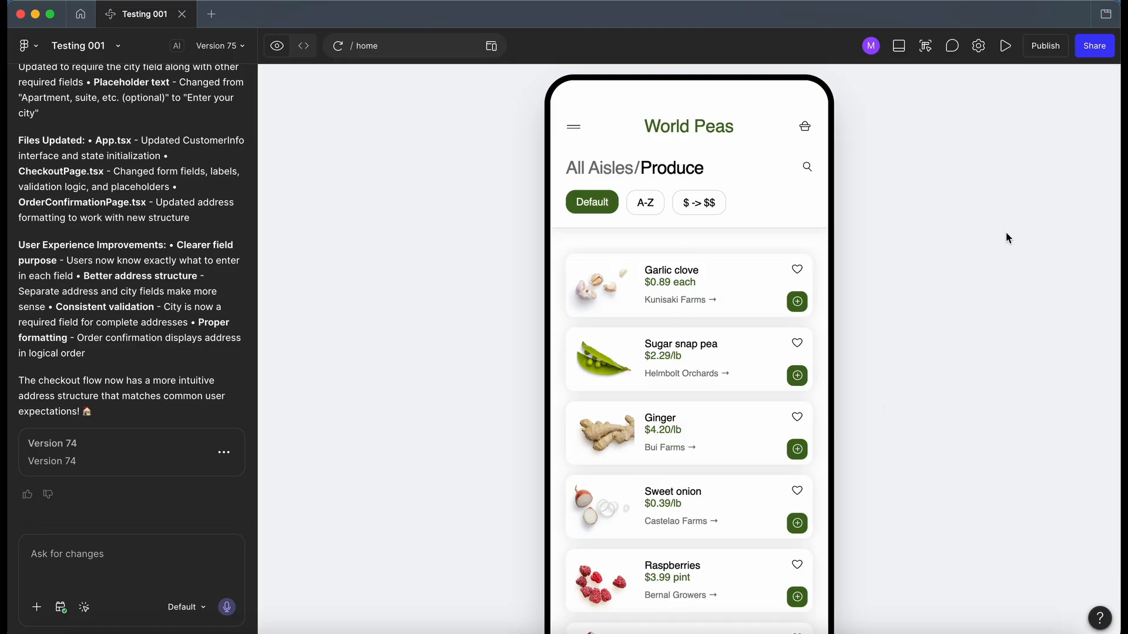
Step: Copy the app's design from Testing 001 and paste it into a new Design file in Test area
{"action": "left_click", "coordinate": [925, 47]}
{"action": "left_click", "coordinate": [82, 15]}
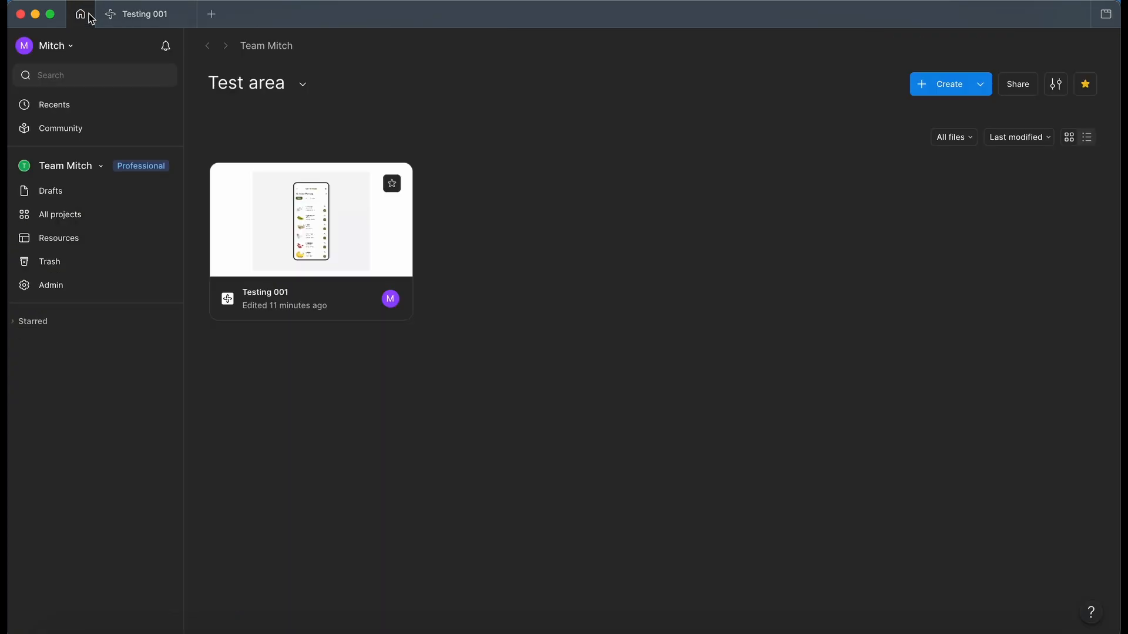
{"action": "left_click", "coordinate": [949, 88]}
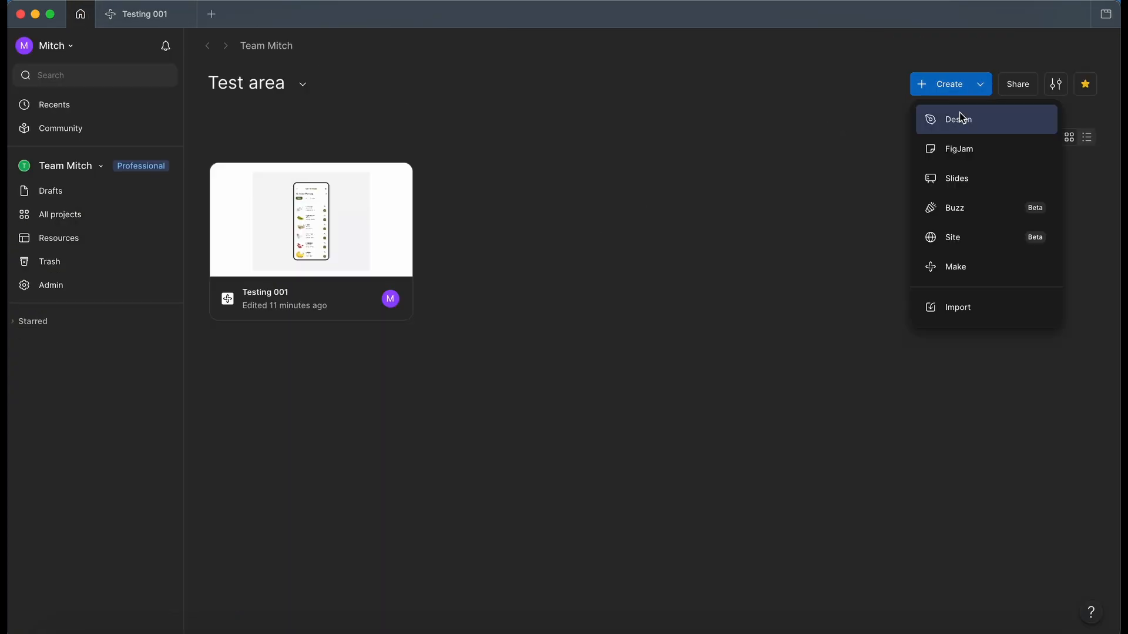
{"action": "left_click", "coordinate": [961, 116]}
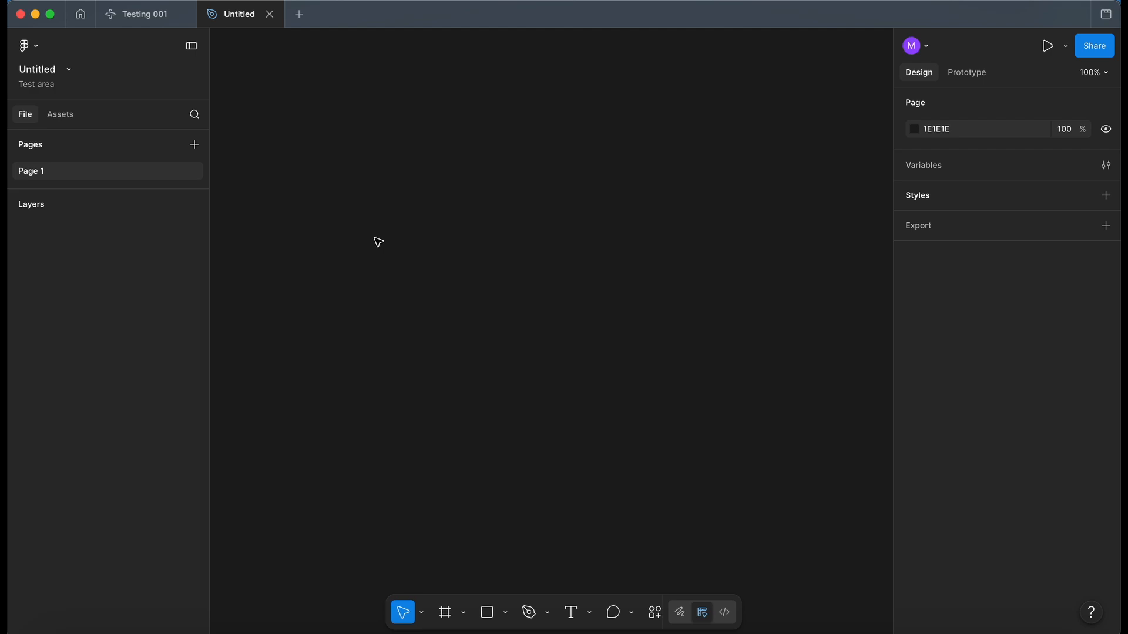
{"action": "key", "text": "super+v"}
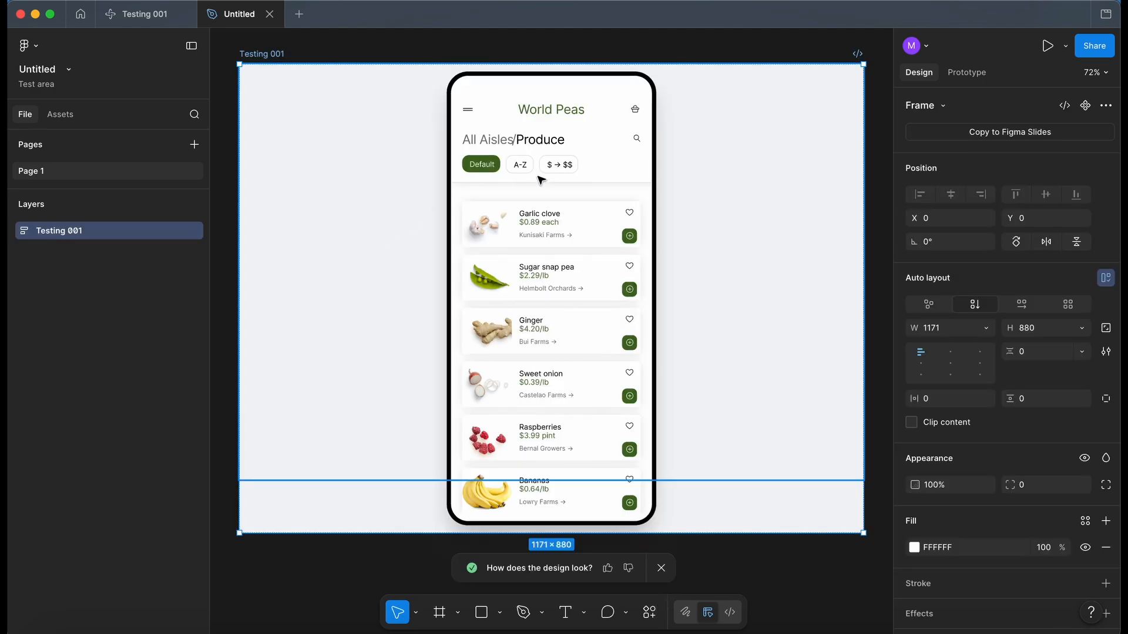
Step: Select the App frame in the pasted design and change its green selection color 426B1F to blue 1D5A96
{"action": "scroll", "coordinate": [541, 180], "scroll_direction": "down", "scroll_amount": 3}
{"action": "left_click", "coordinate": [604, 499]}
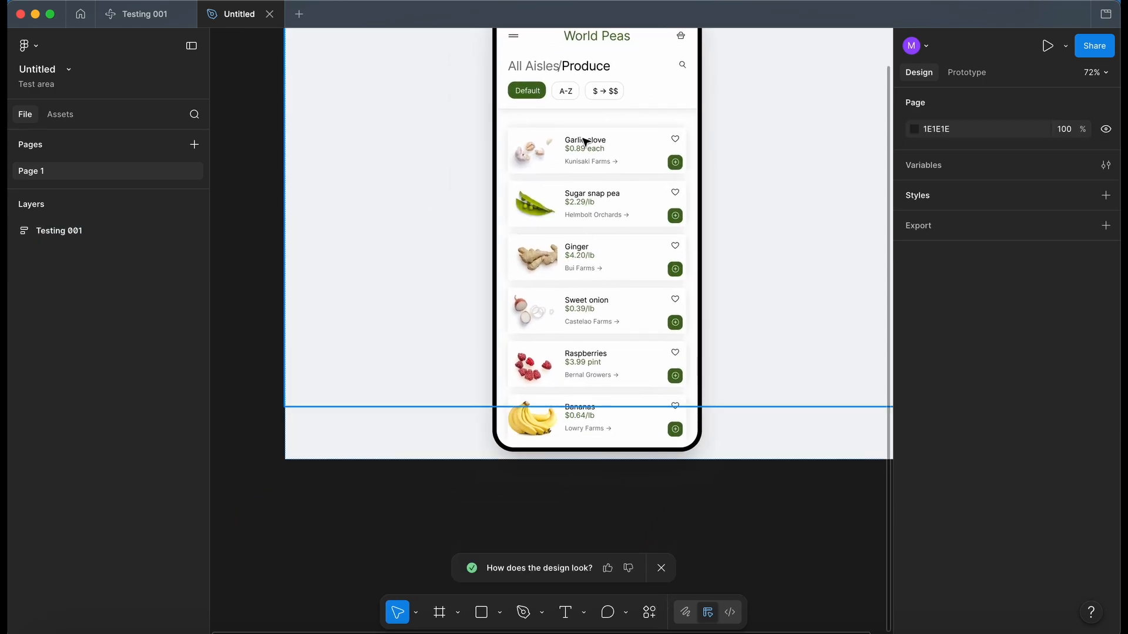
{"action": "scroll", "coordinate": [585, 141], "scroll_direction": "up", "scroll_amount": 5}
{"action": "scroll", "coordinate": [586, 141], "scroll_direction": "down", "scroll_amount": 3}
{"action": "left_click", "coordinate": [549, 193]}
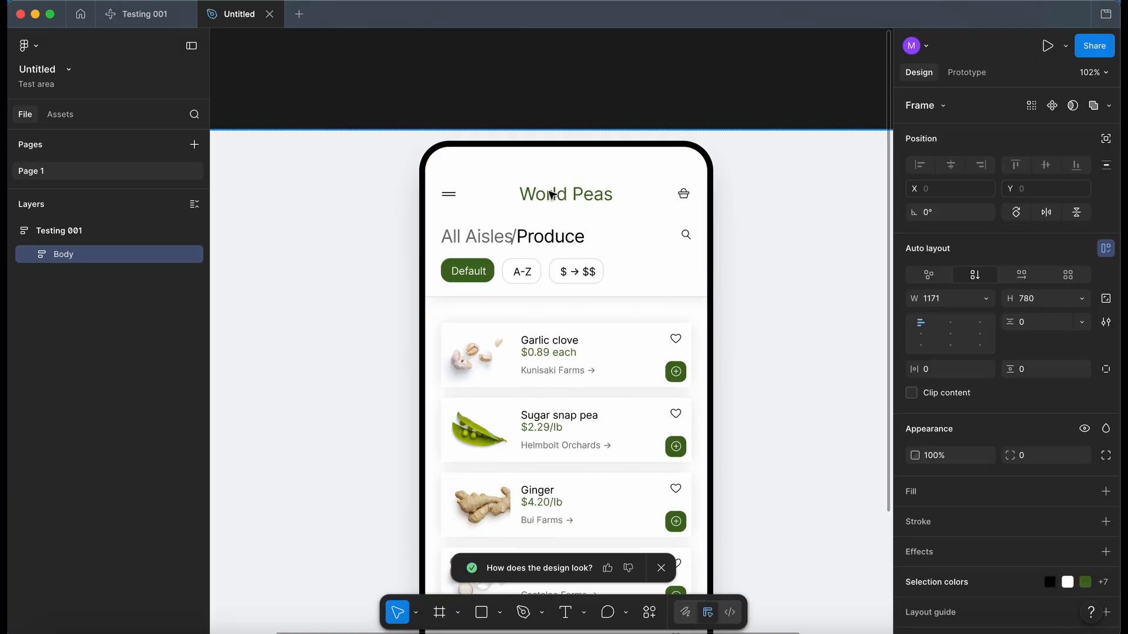
{"action": "scroll", "coordinate": [551, 195], "scroll_direction": "down", "scroll_amount": 1}
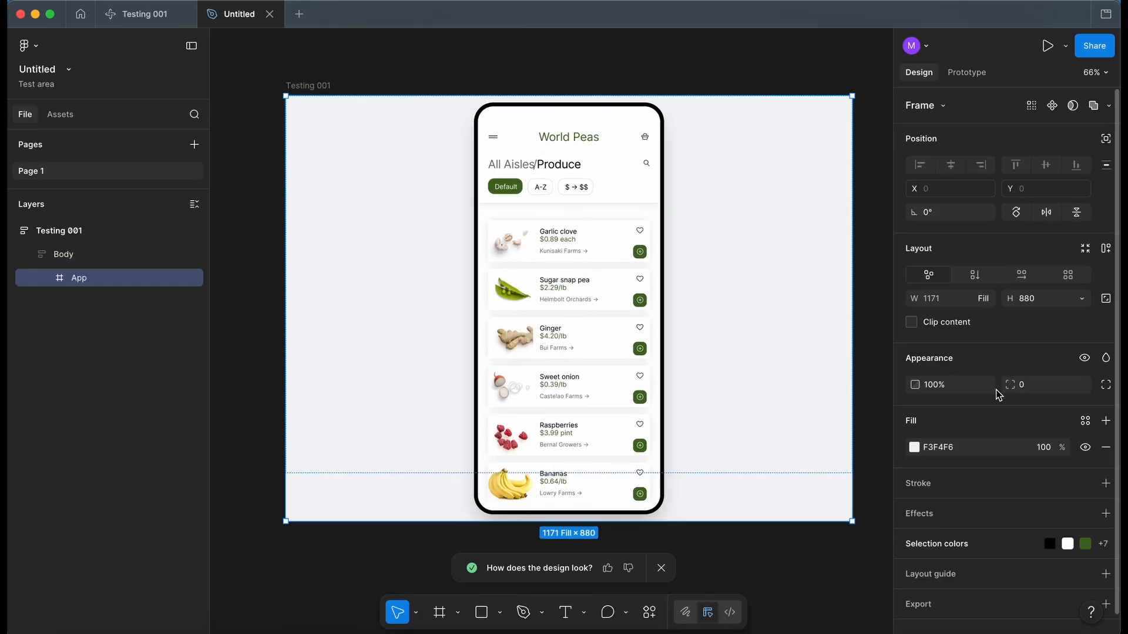
{"action": "left_click", "coordinate": [934, 544]}
{"action": "scroll", "coordinate": [963, 445], "scroll_direction": "down", "scroll_amount": 2}
{"action": "scroll", "coordinate": [963, 445], "scroll_direction": "down", "scroll_amount": 3}
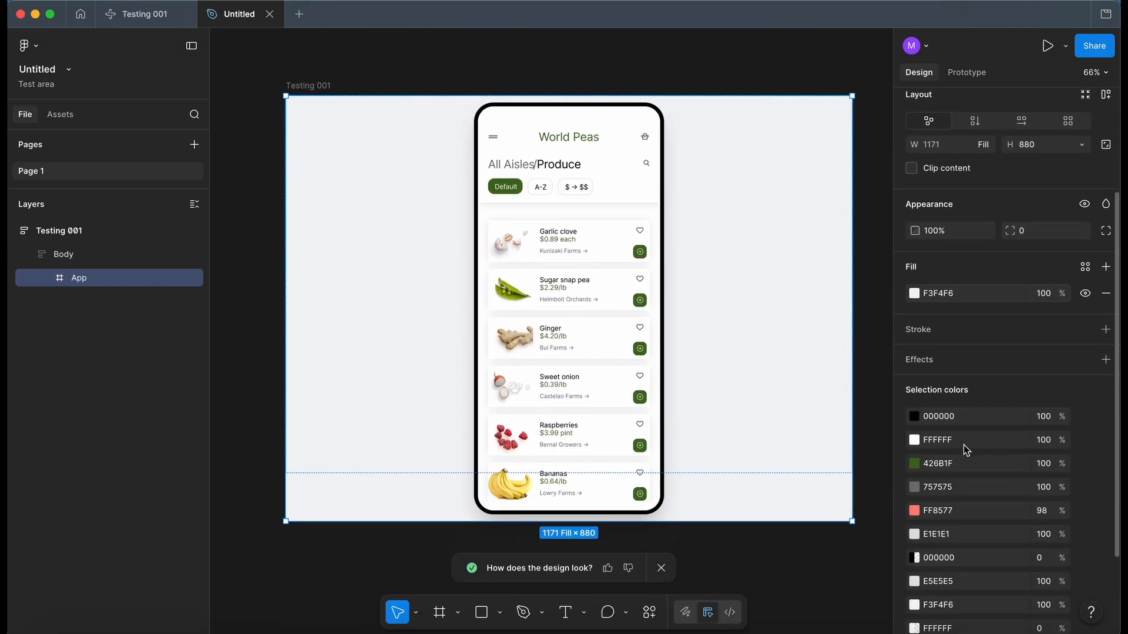
{"action": "left_click", "coordinate": [914, 438]}
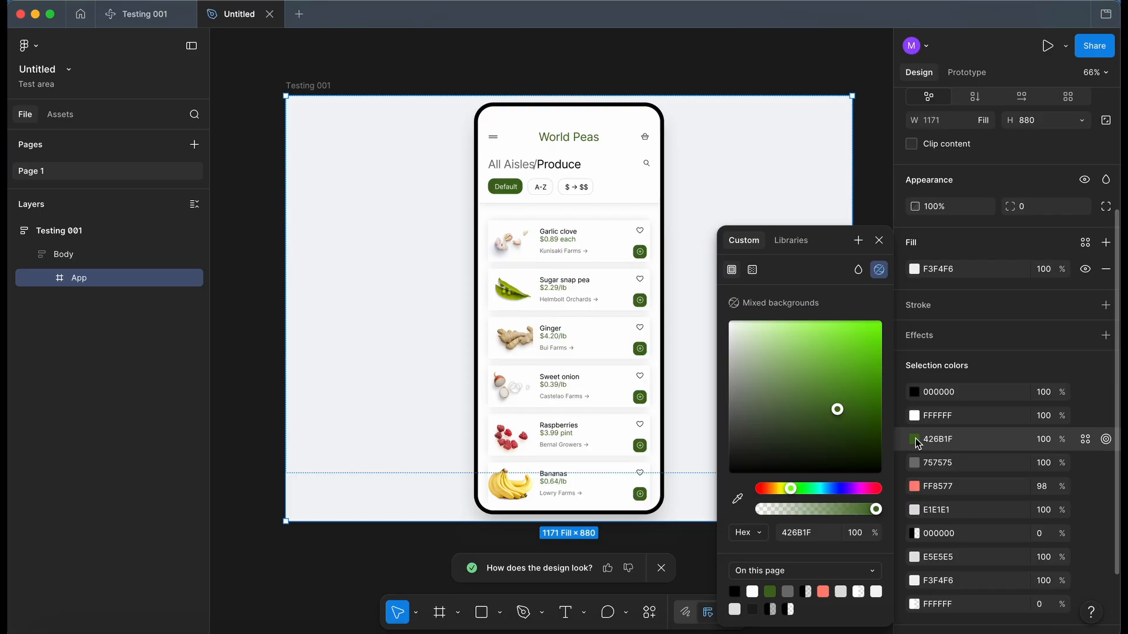
{"action": "left_click_drag", "start_coordinate": [789, 491], "coordinate": [828, 492]}
{"action": "left_click_drag", "start_coordinate": [847, 411], "coordinate": [850, 394]}
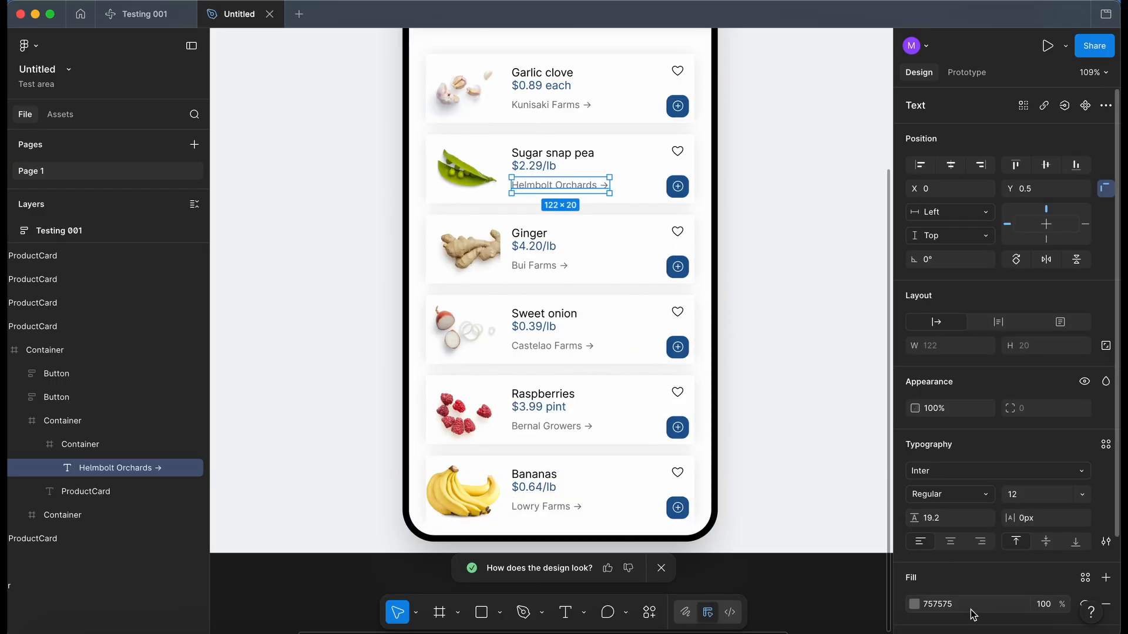
Step: Darken the grey selection color 757575 across the Body frame to 343434
{"action": "scroll", "coordinate": [628, 478], "scroll_direction": "down", "scroll_amount": 3}
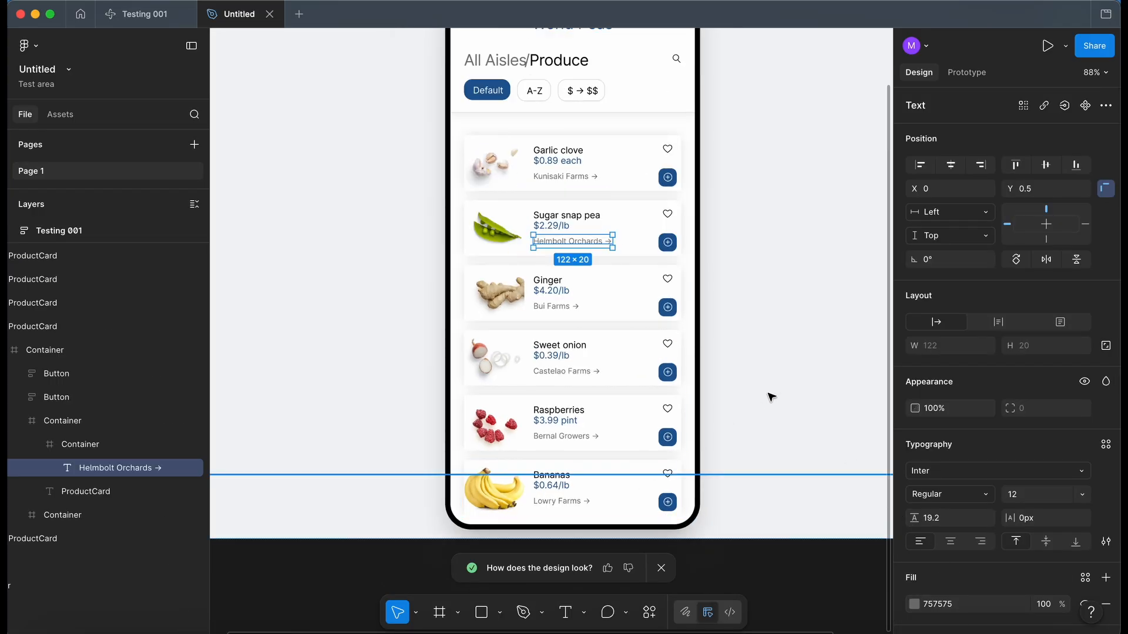
{"action": "left_click", "coordinate": [767, 393]}
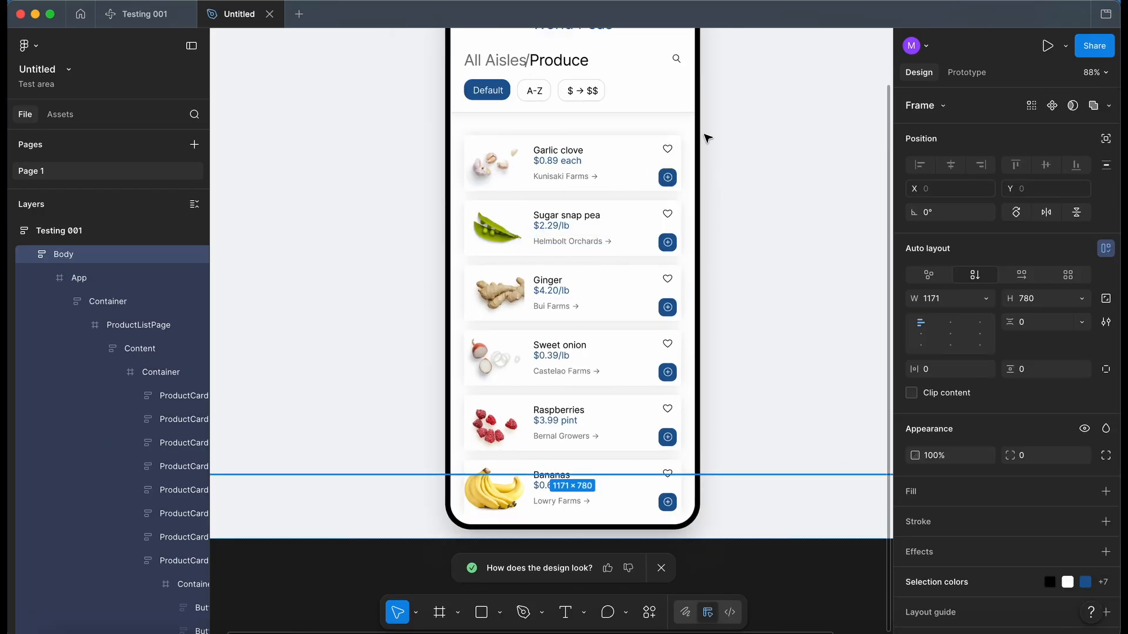
{"action": "left_click", "coordinate": [938, 581]}
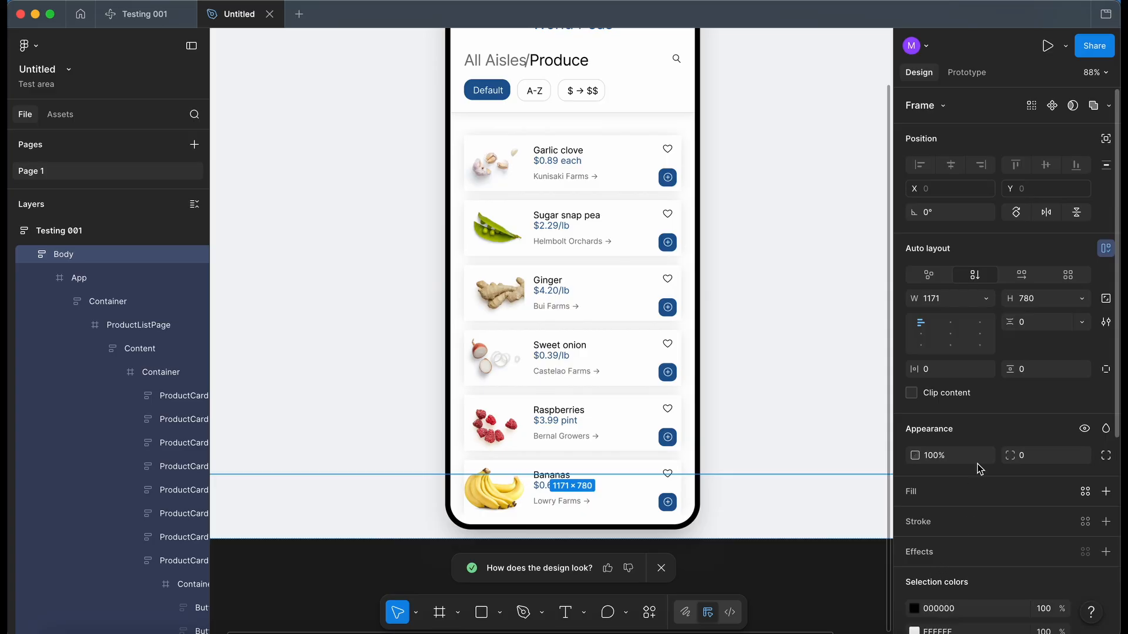
{"action": "scroll", "coordinate": [986, 443], "scroll_direction": "down", "scroll_amount": 3}
{"action": "scroll", "coordinate": [987, 443], "scroll_direction": "down", "scroll_amount": 2}
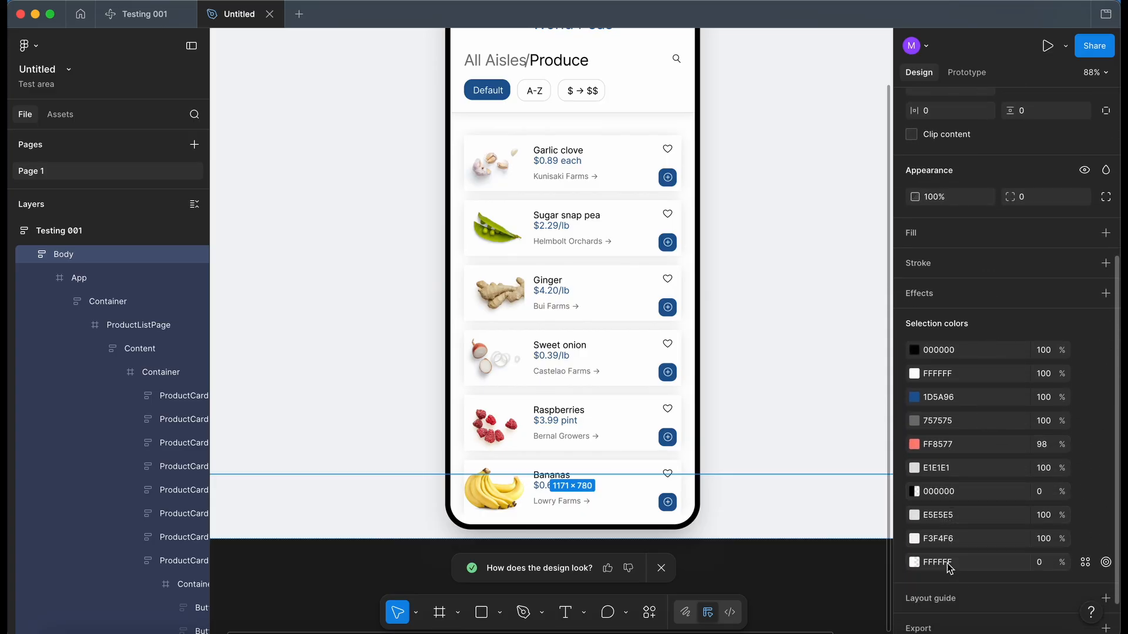
{"action": "left_click", "coordinate": [914, 420]}
{"action": "left_click_drag", "start_coordinate": [728, 411], "coordinate": [728, 449]}
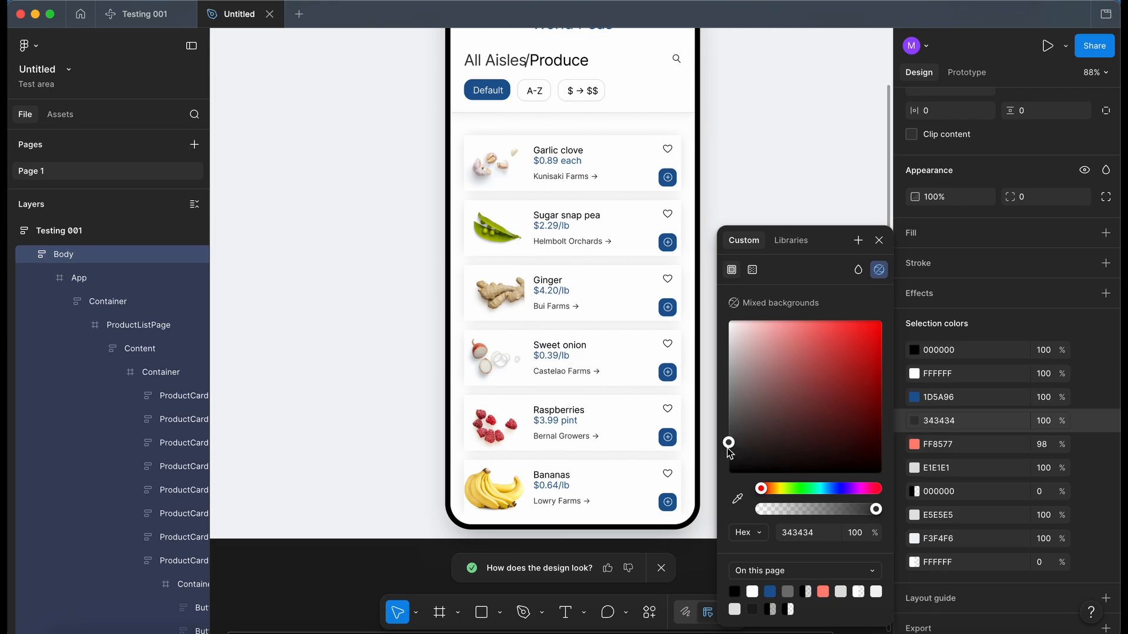
{"action": "left_click", "coordinate": [368, 521]}
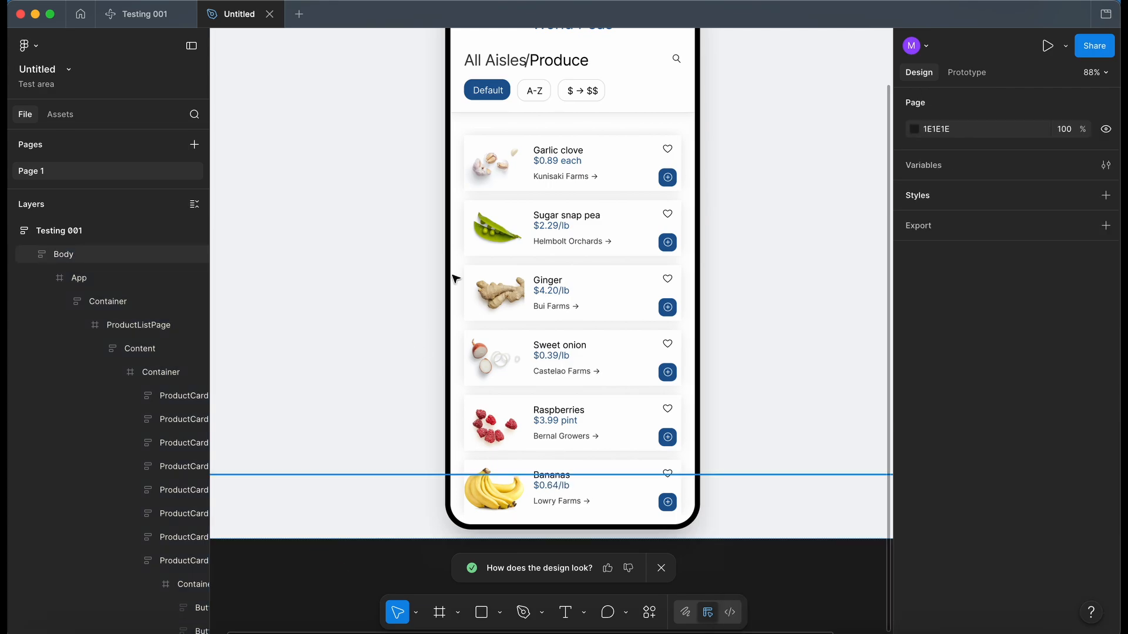
Step: Copy the recolored Testing 001 frame and attach it to the chat prompt of the Testing 001 Make file
{"action": "scroll", "coordinate": [455, 278], "scroll_direction": "down", "scroll_amount": 5}
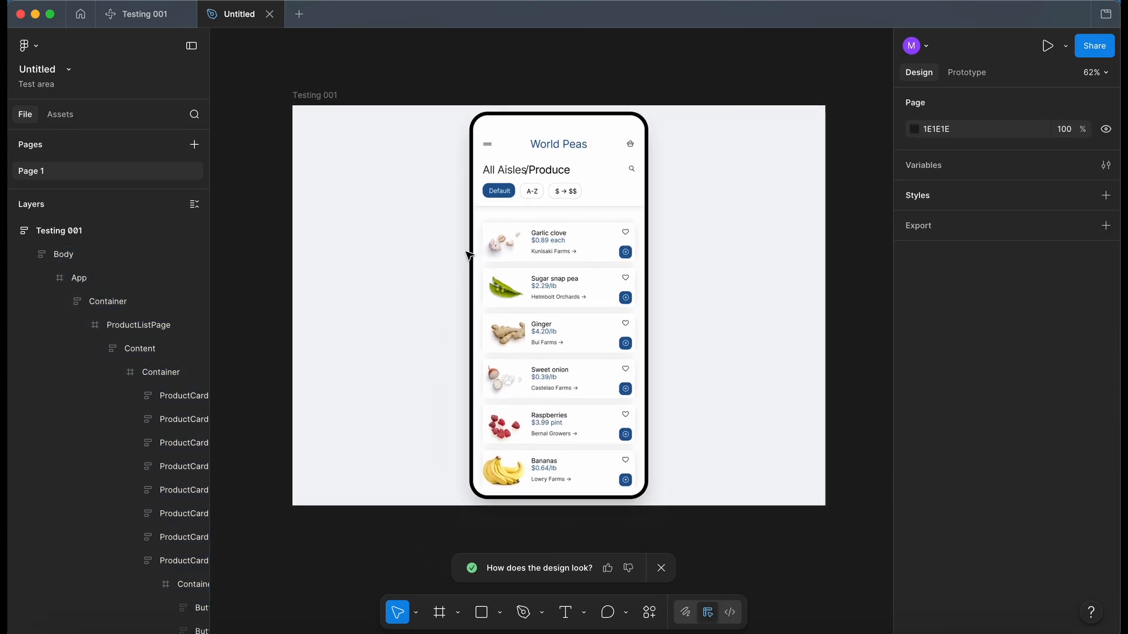
{"action": "left_click", "coordinate": [317, 95]}
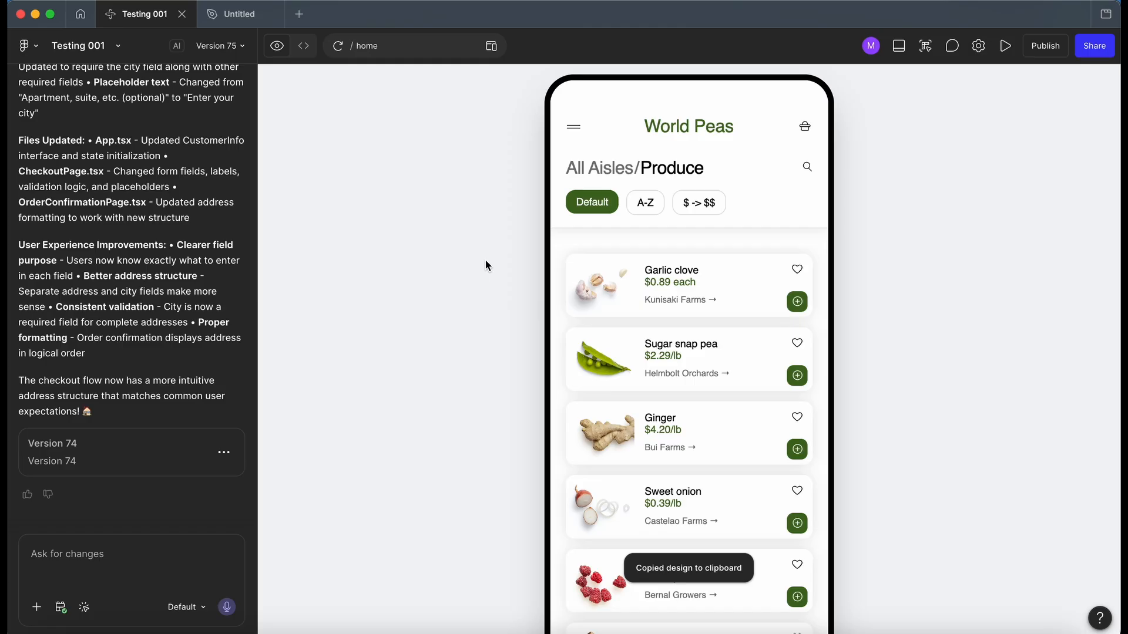
{"action": "left_click", "coordinate": [61, 558]}
{"action": "key", "text": "super+v"}
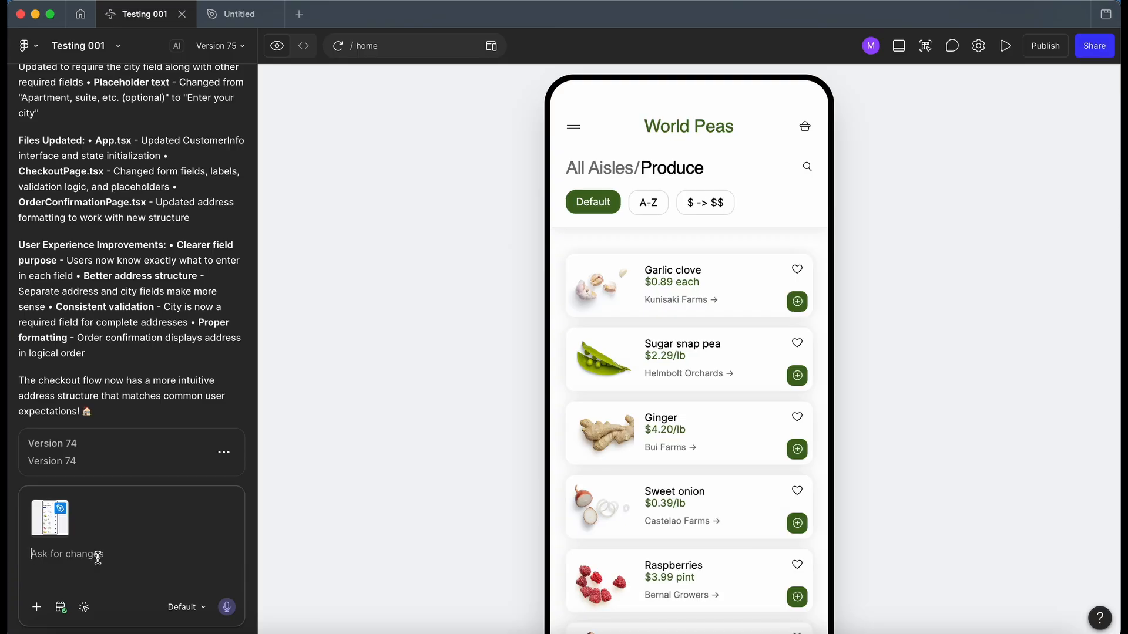
Step: Send the prompt "Review screenshot and update the apps colours" and check the product list in the preview
{"action": "type", "text": "Review screenshot and update the apps colours"}
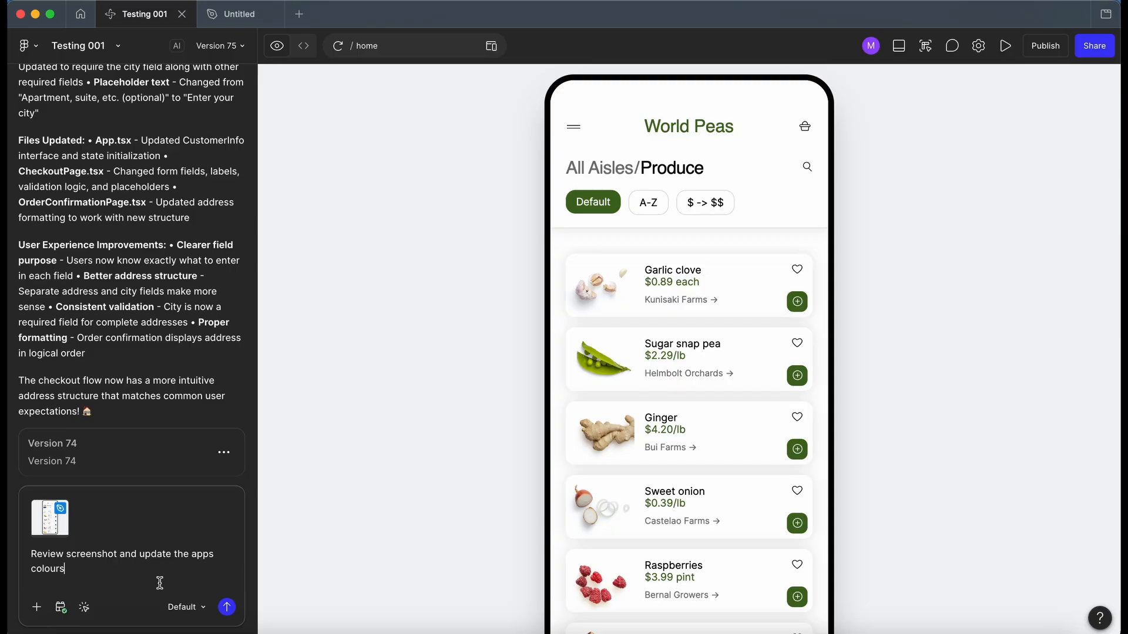
{"action": "left_click", "coordinate": [226, 607]}
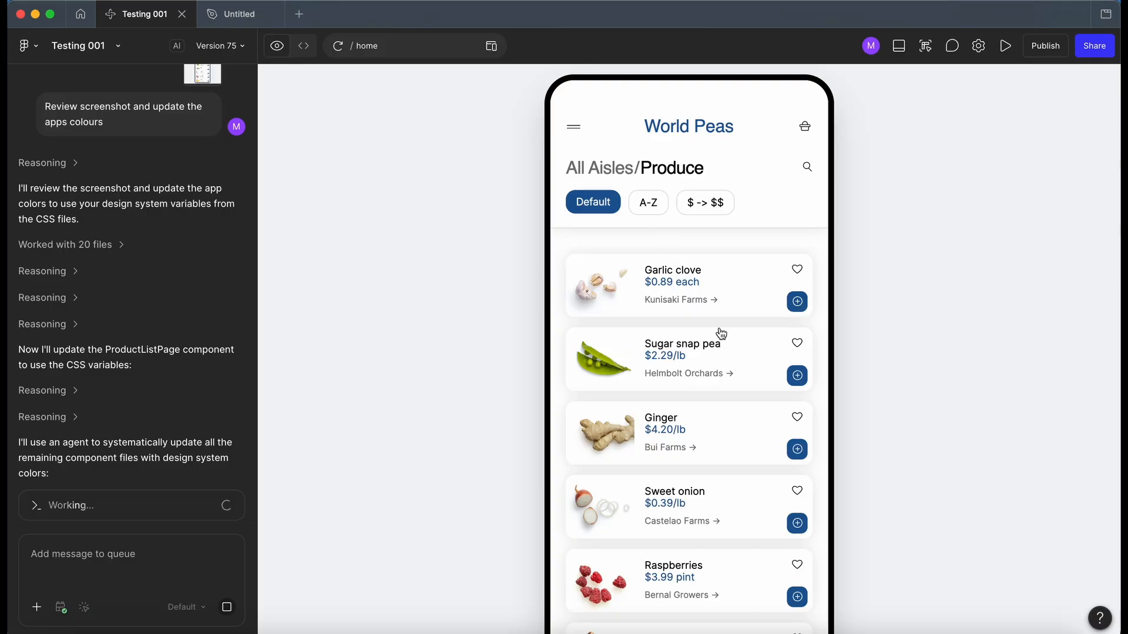
{"action": "scroll", "coordinate": [718, 330], "scroll_direction": "down", "scroll_amount": 4}
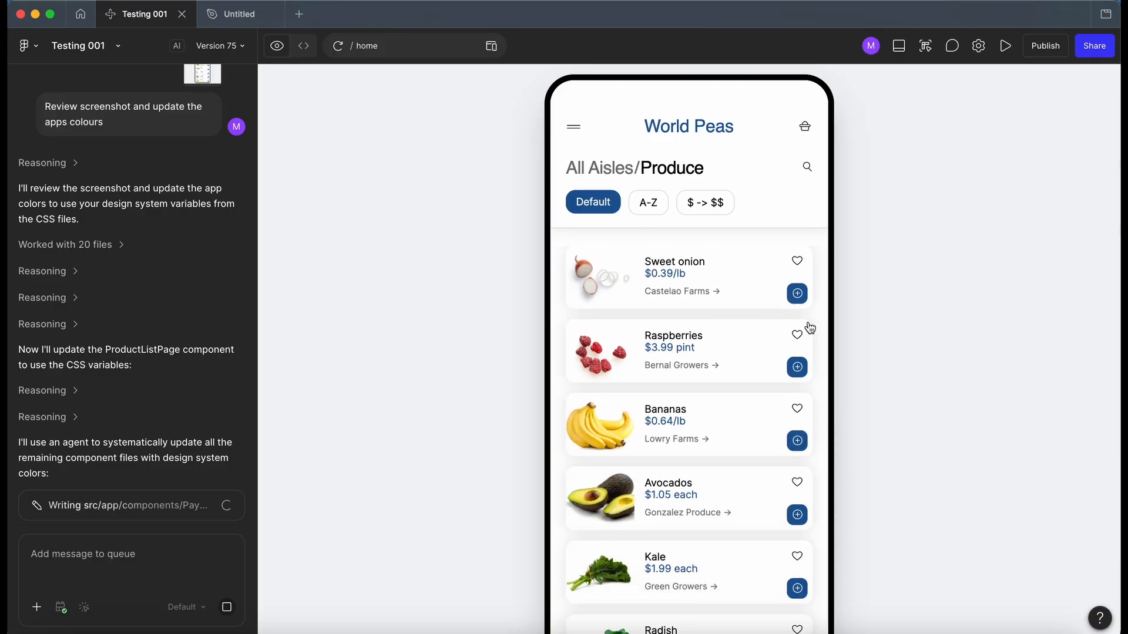
Step: Check the colors of the World Peas navigation menu and the Produce list in the preview while the update is being written
{"action": "left_click", "coordinate": [574, 126]}
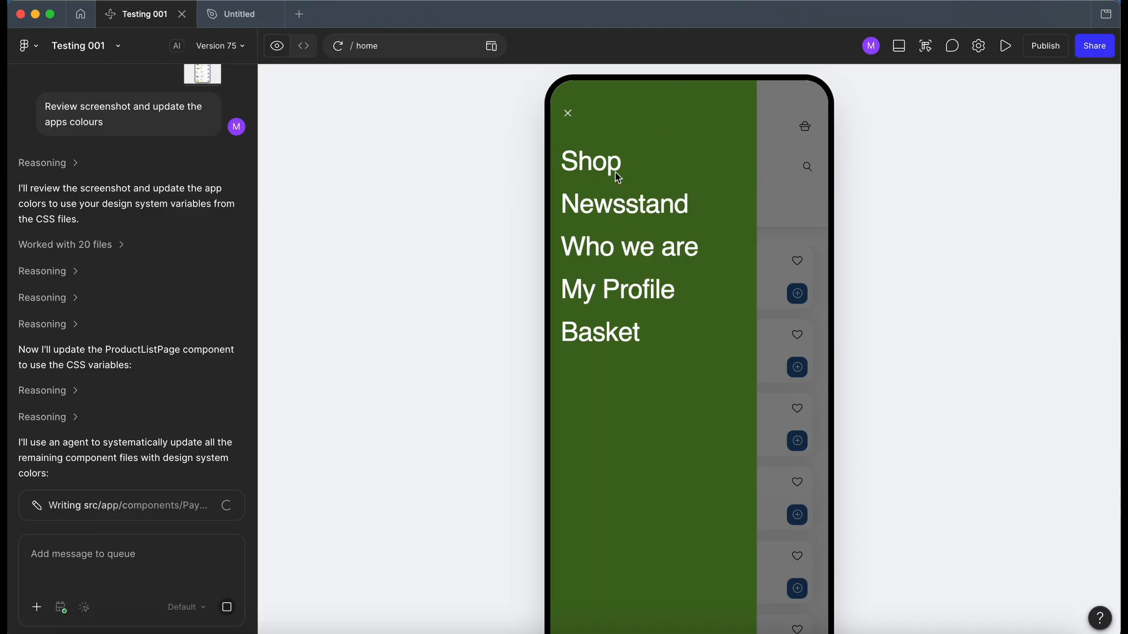
{"action": "left_click", "coordinate": [568, 113]}
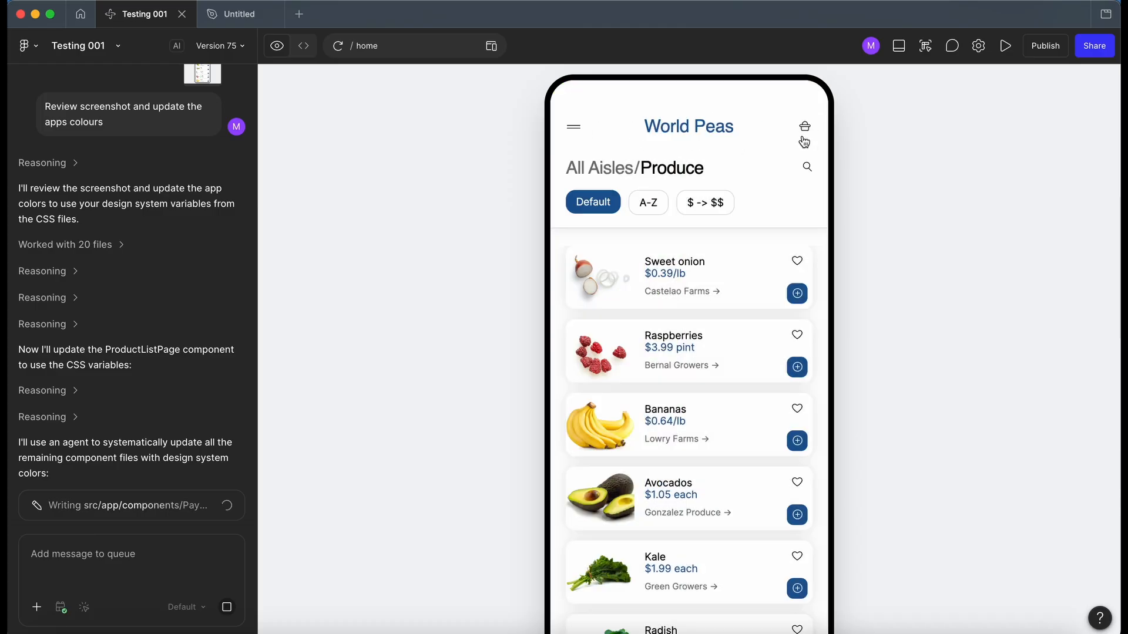
{"action": "scroll", "coordinate": [766, 322], "scroll_direction": "down", "scroll_amount": 2}
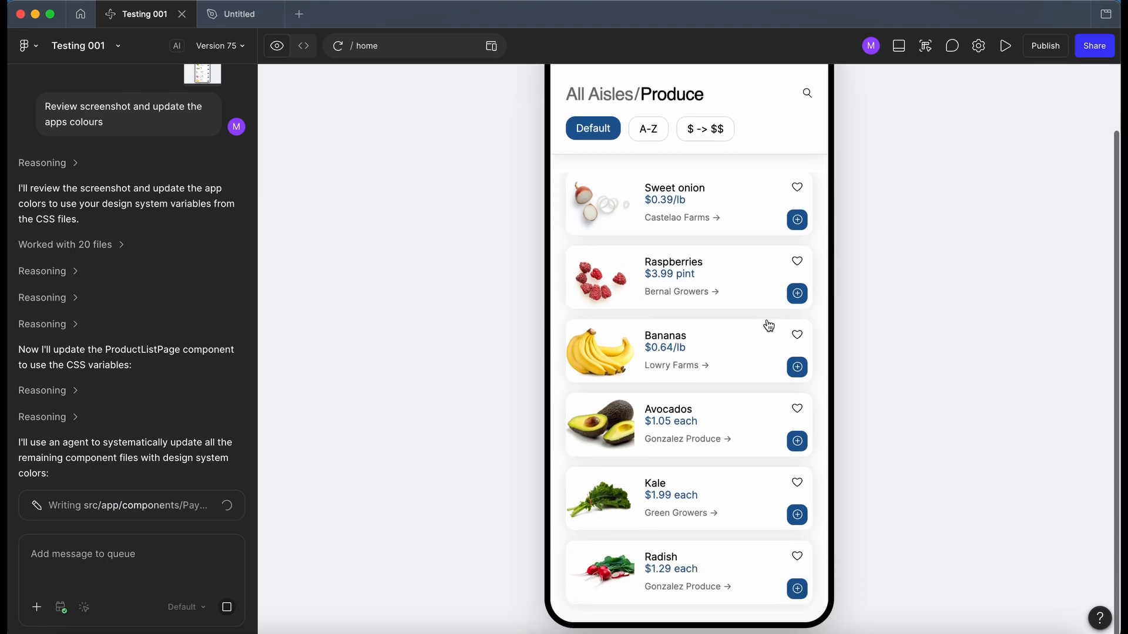
{"action": "scroll", "coordinate": [766, 322], "scroll_direction": "up", "scroll_amount": 5}
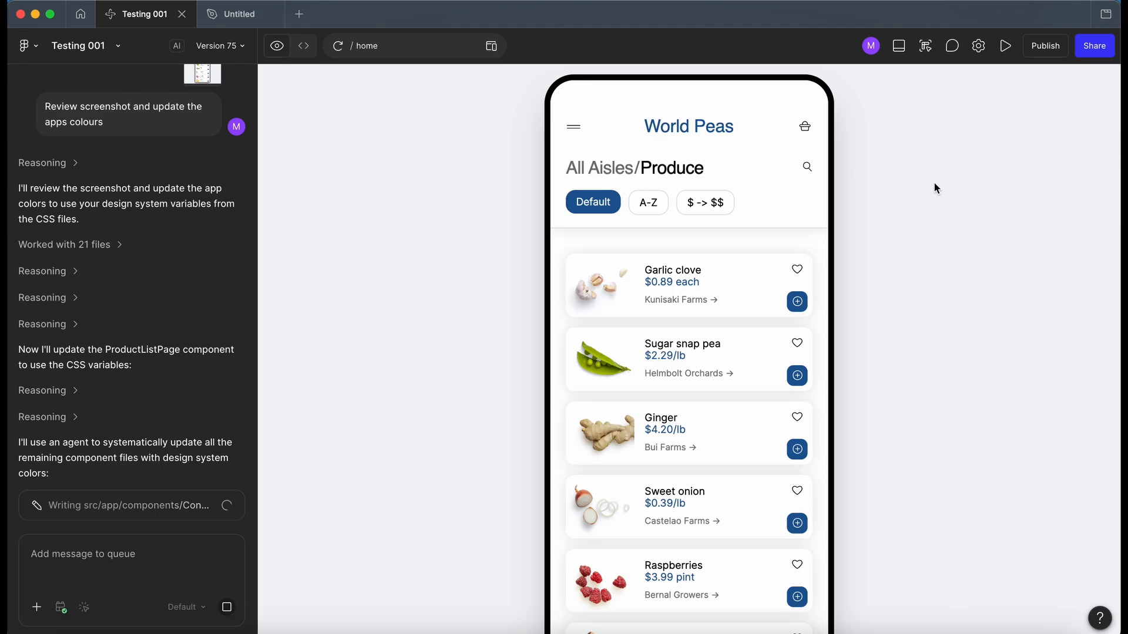
{"action": "scroll", "coordinate": [740, 252], "scroll_direction": "down", "scroll_amount": 1}
{"action": "scroll", "coordinate": [740, 257], "scroll_direction": "down", "scroll_amount": 4}
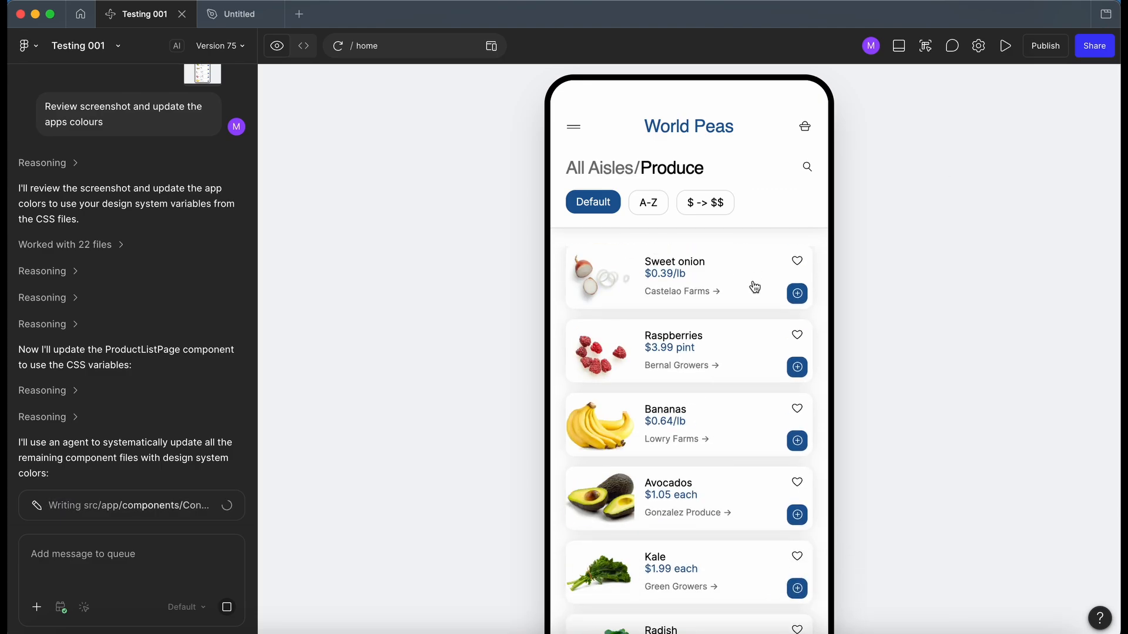
Step: Reopen the app's navigation menu in the preview to recheck its background color as the update progresses, closing it after each check
{"action": "left_click", "coordinate": [574, 127]}
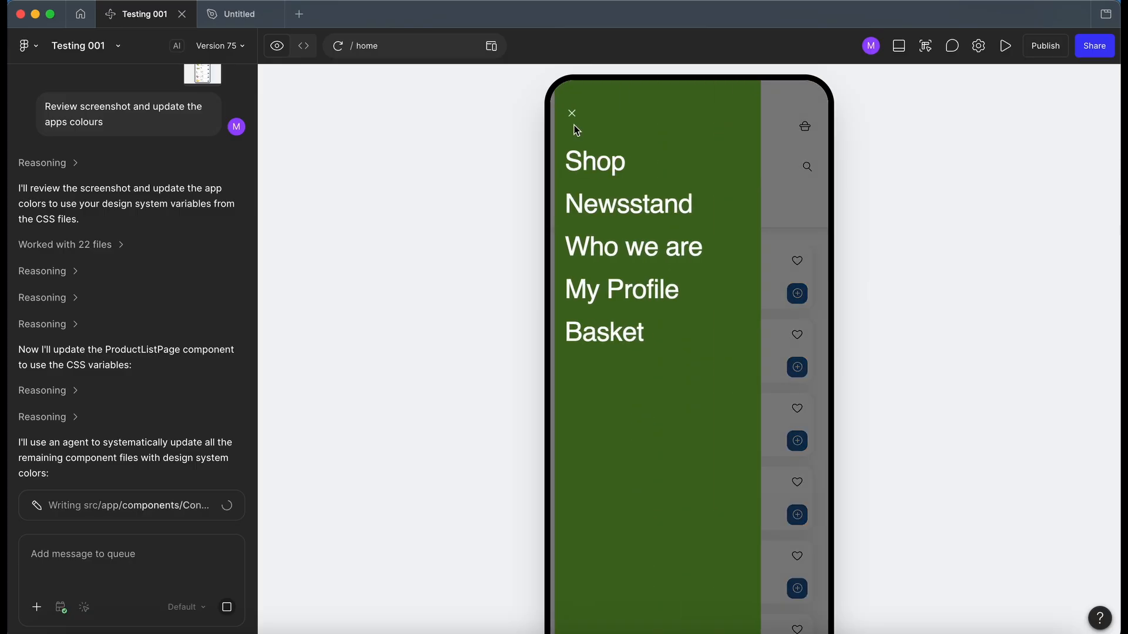
{"action": "left_click", "coordinate": [568, 113]}
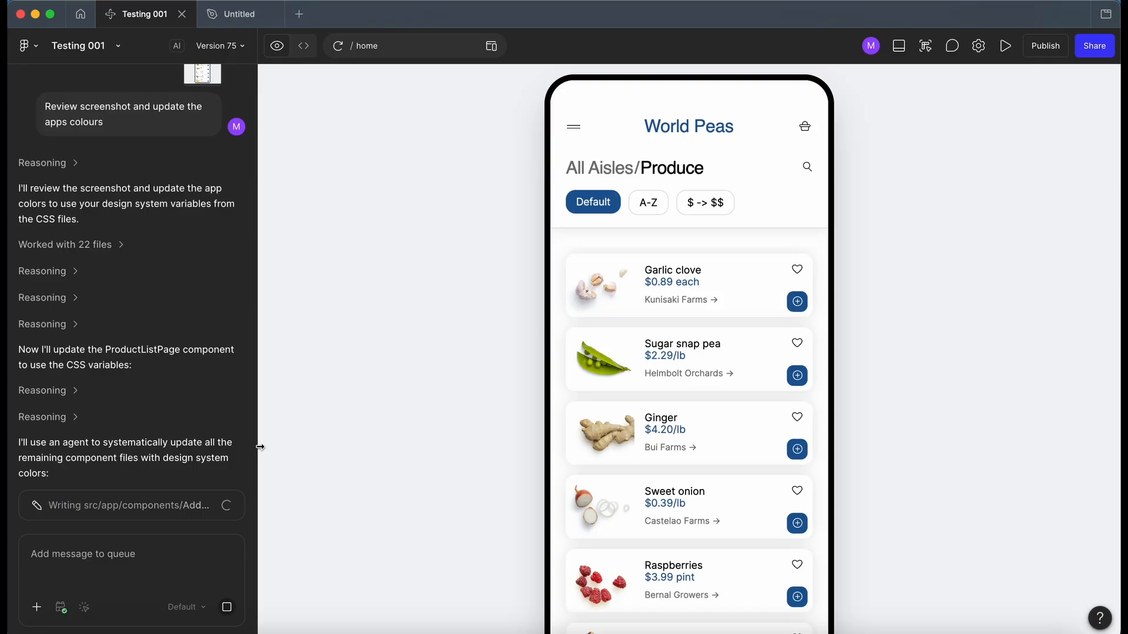
{"action": "left_click", "coordinate": [573, 126]}
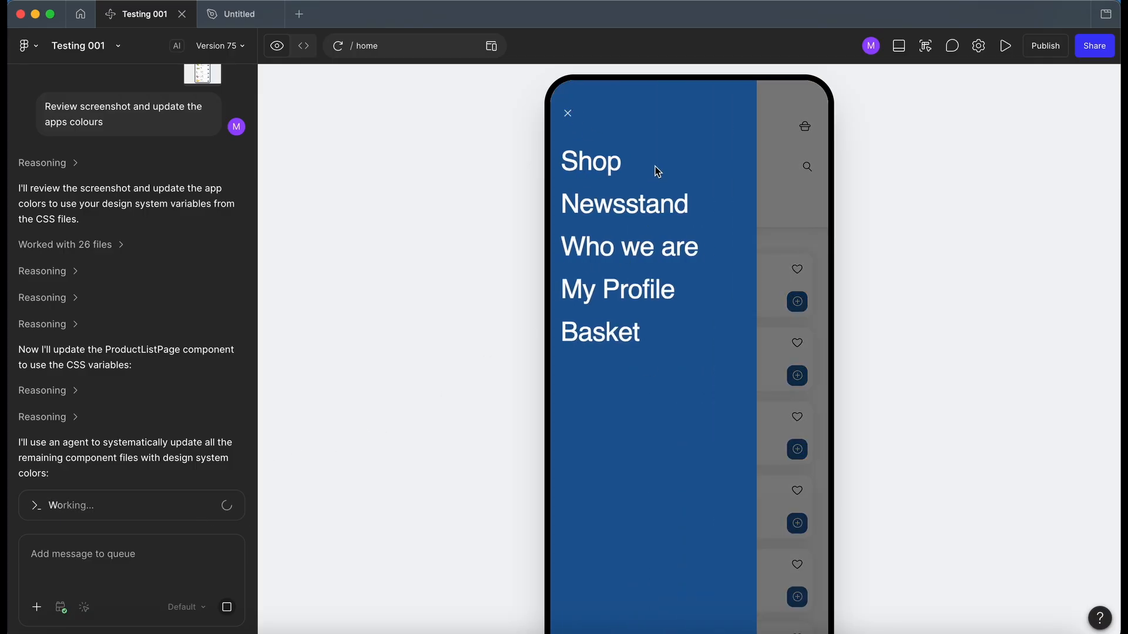
{"action": "left_click", "coordinate": [567, 114]}
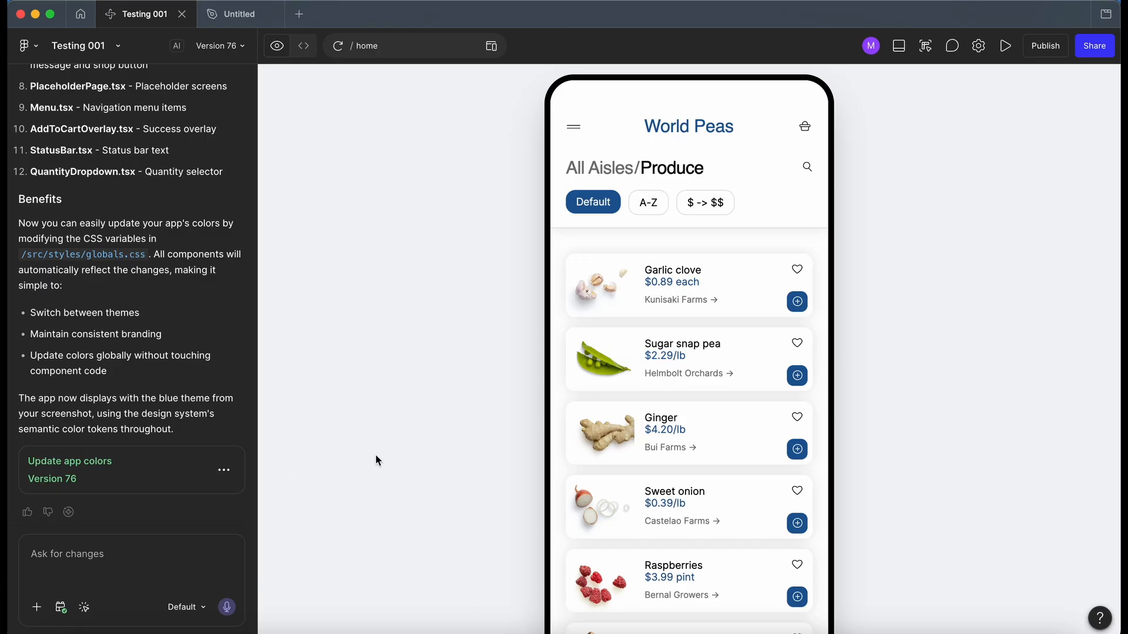
Step: Review the colors down the whole Produce list in the preview of the finished Version 76
{"action": "scroll", "coordinate": [724, 372], "scroll_direction": "down", "scroll_amount": 4}
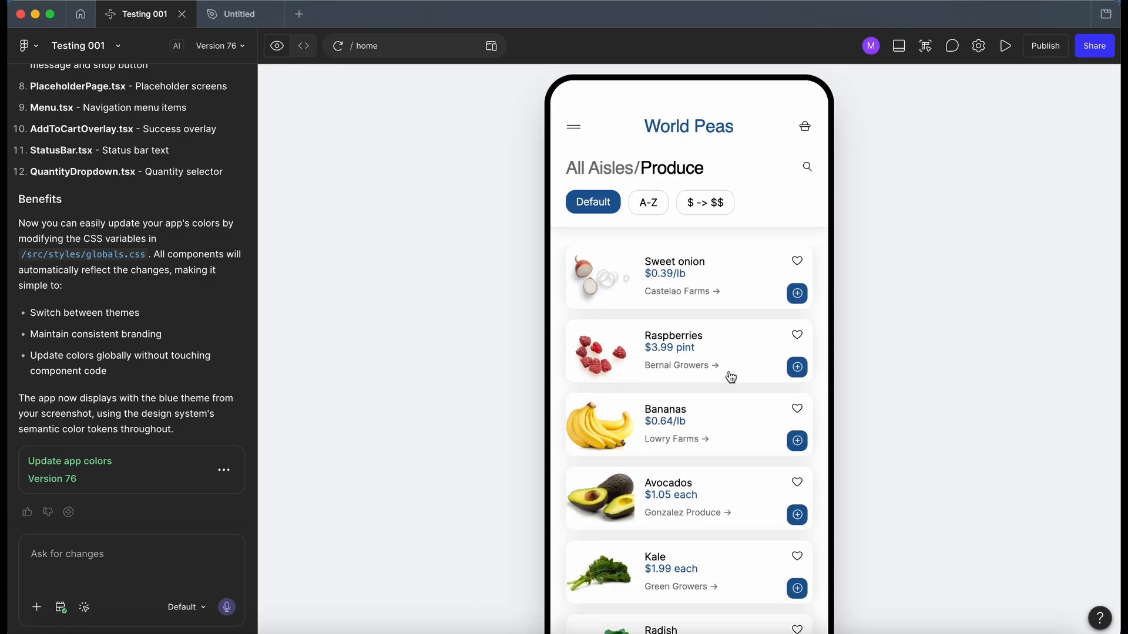
{"action": "scroll", "coordinate": [959, 342], "scroll_direction": "down", "scroll_amount": 2}
{"action": "scroll", "coordinate": [959, 341], "scroll_direction": "up", "scroll_amount": 2}
{"action": "scroll", "coordinate": [875, 184], "scroll_direction": "down", "scroll_amount": 3}
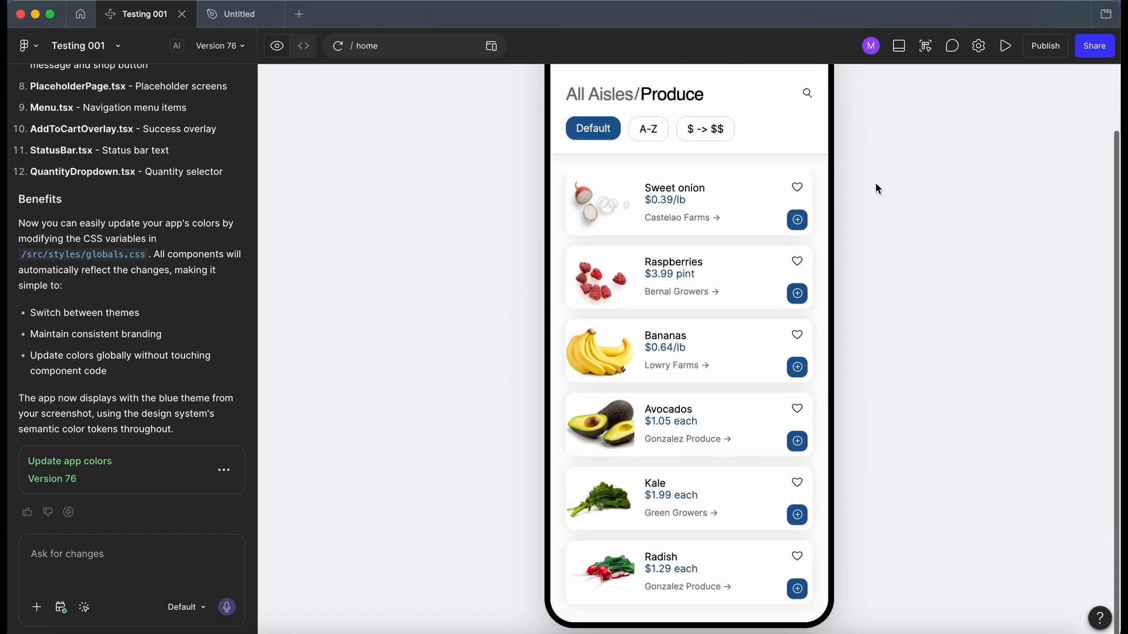
{"action": "scroll", "coordinate": [875, 183], "scroll_direction": "up", "scroll_amount": 3}
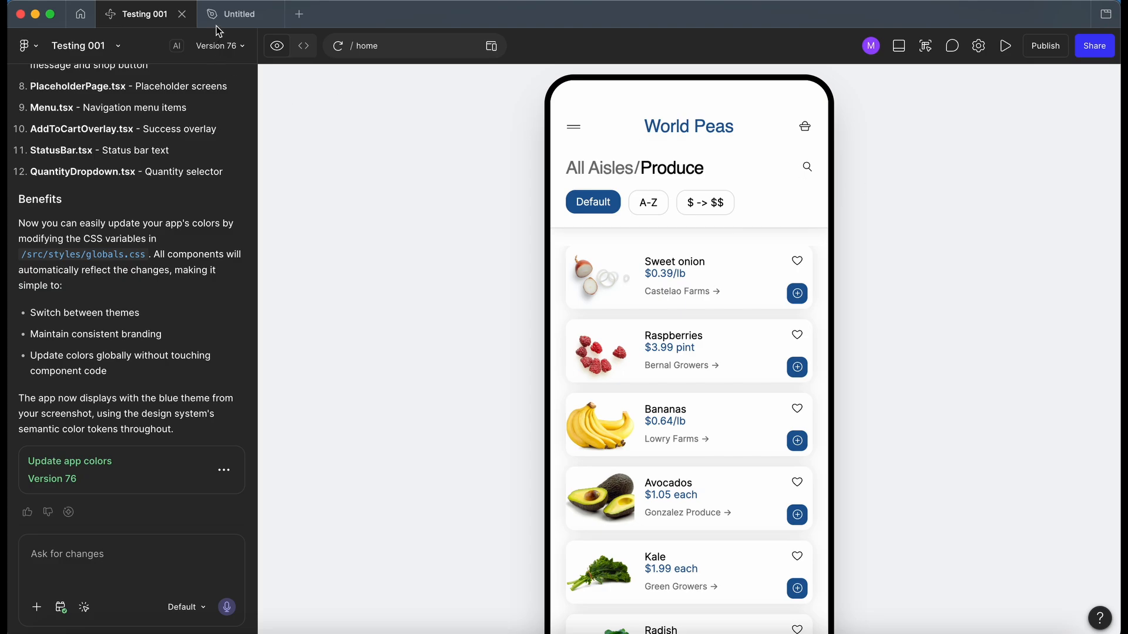
Step: View the recolored Testing 001 frame in the Untitled design file for comparison, clear its selection, and return to the Testing 001 Make file
{"action": "left_click", "coordinate": [238, 17]}
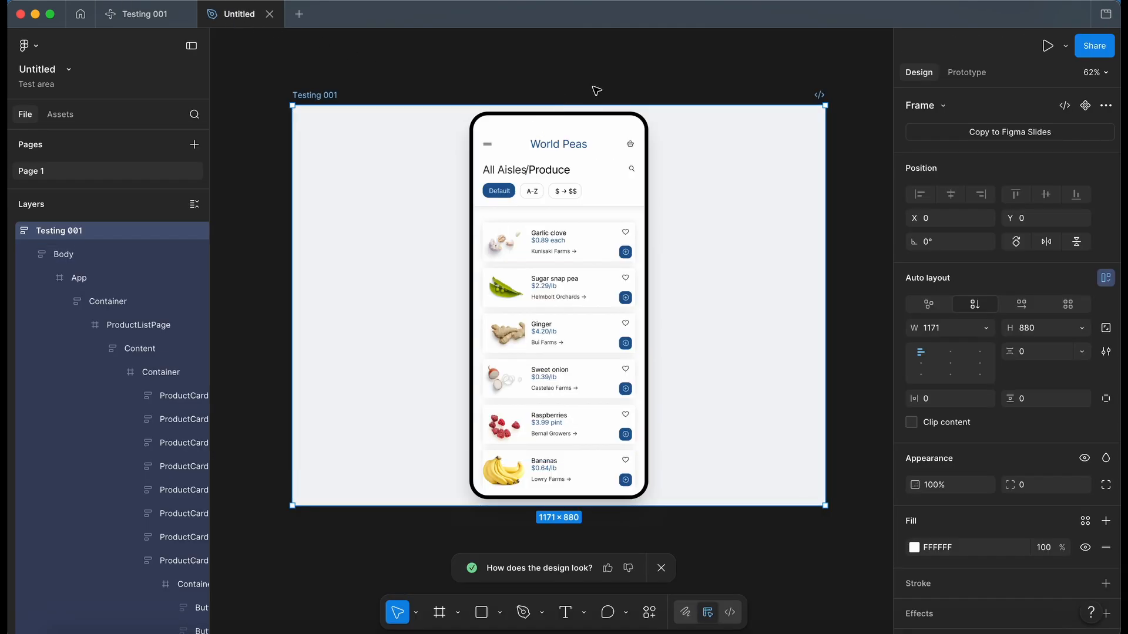
{"action": "left_click", "coordinate": [593, 90]}
{"action": "left_click", "coordinate": [123, 16]}
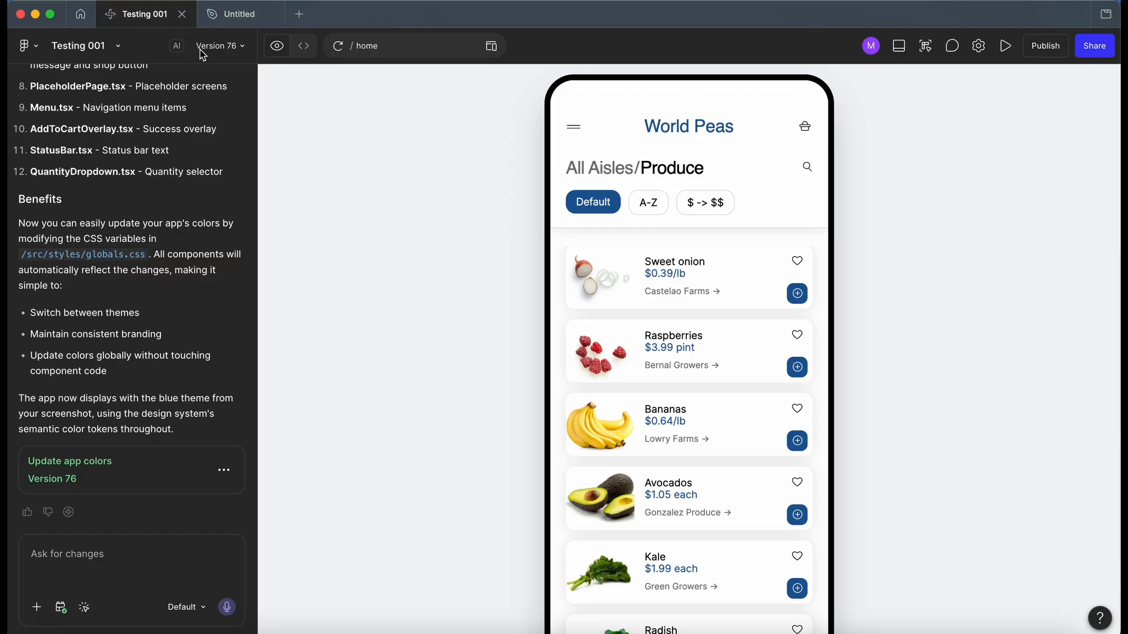